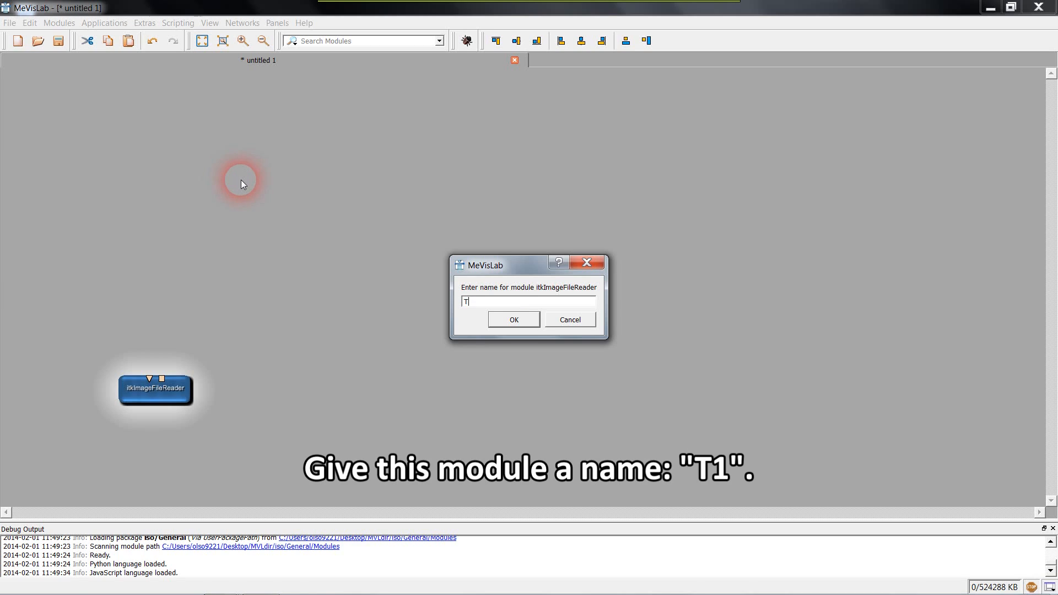
- Name the itkImageFileReader module T1 and load aT1.hdr into it from the SA folder on the Desktop
type("1")
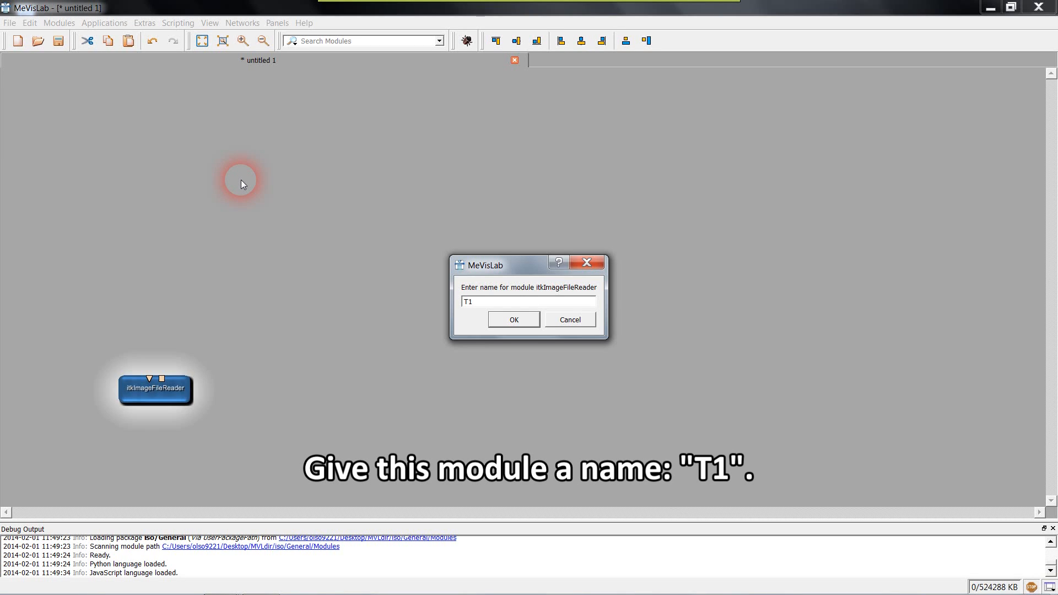
key("Return")
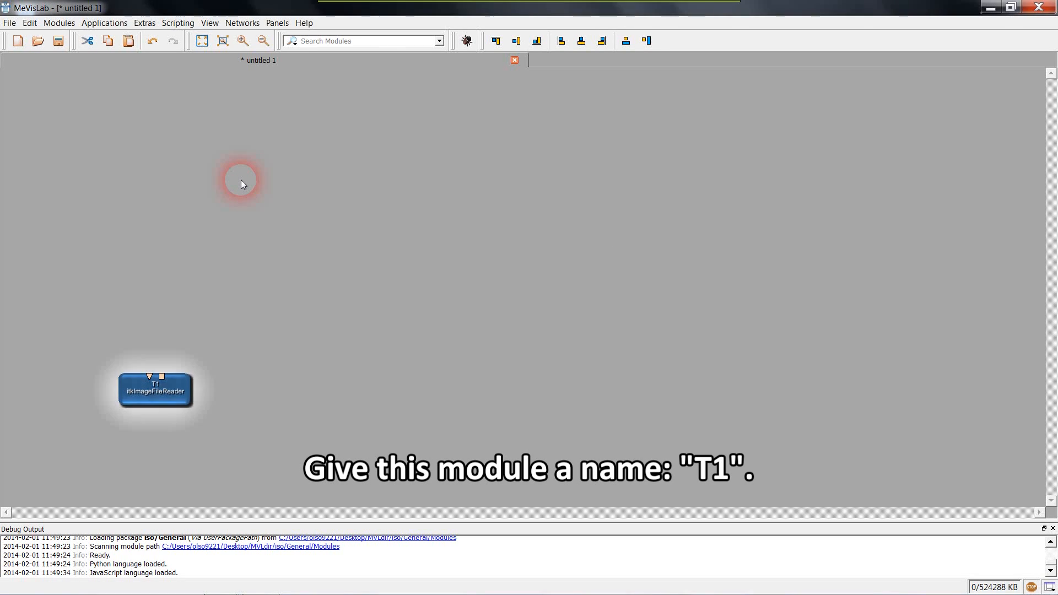
double_click(173, 395)
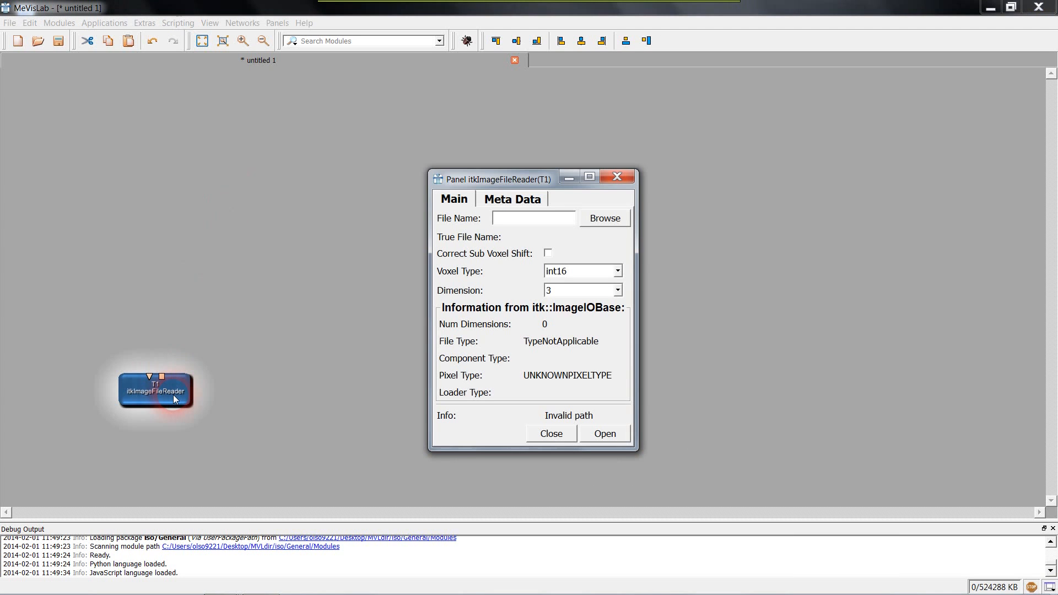
left_click(605, 220)
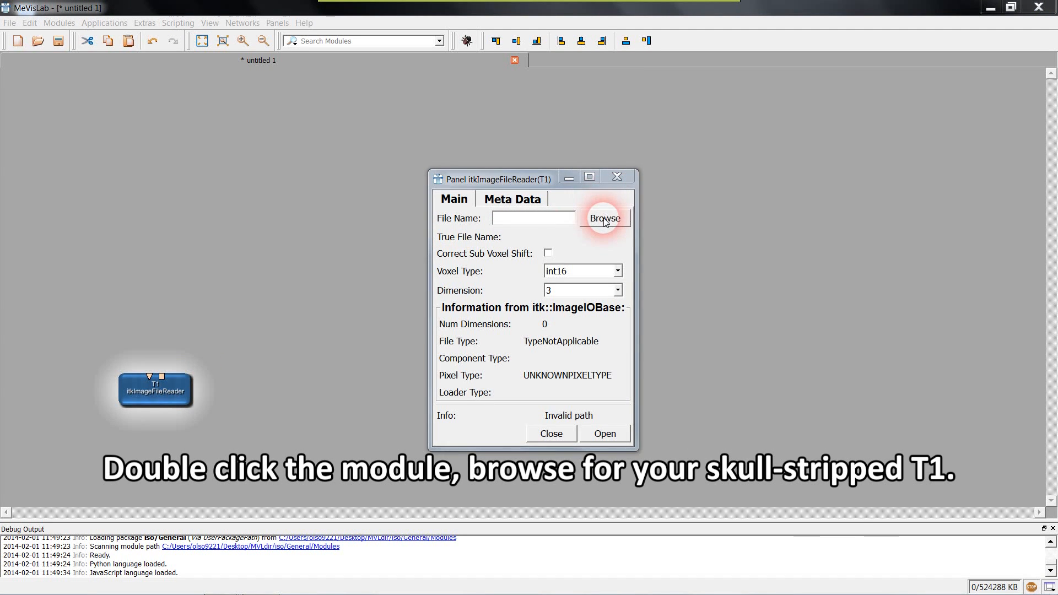
left_click(517, 286)
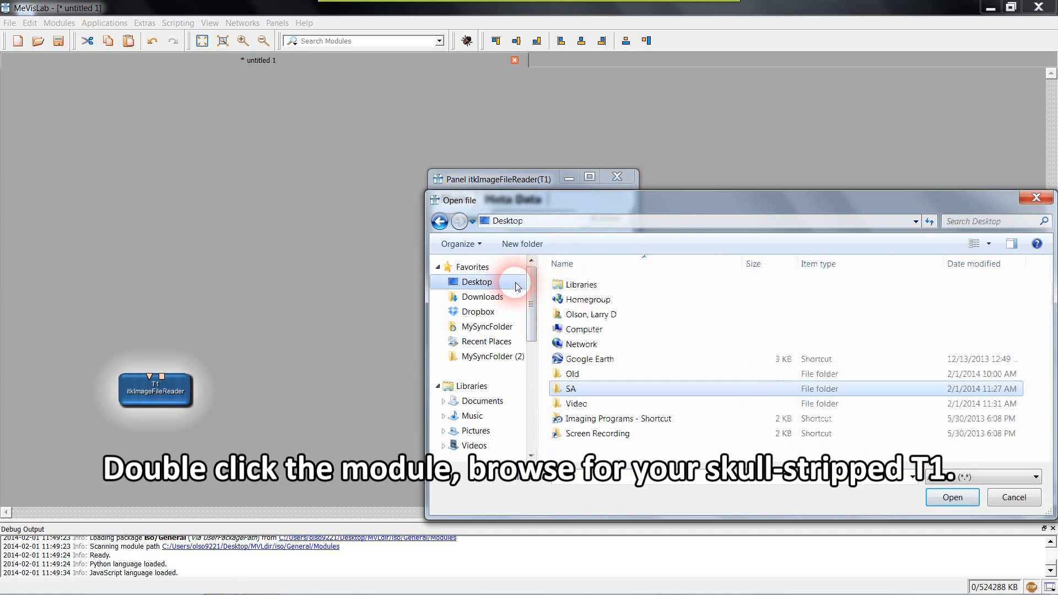
double_click(571, 389)
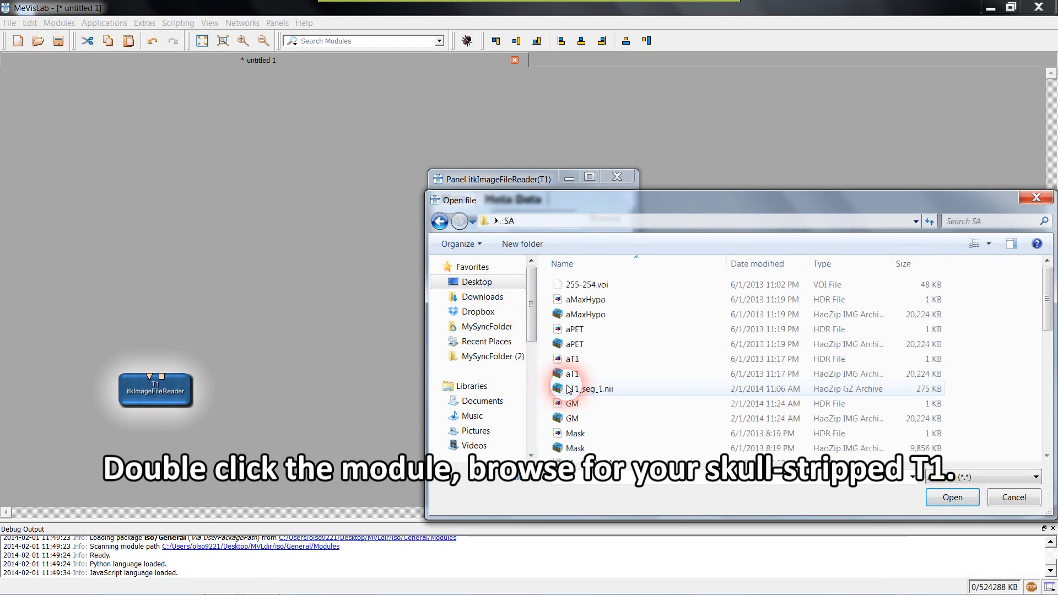
double_click(572, 359)
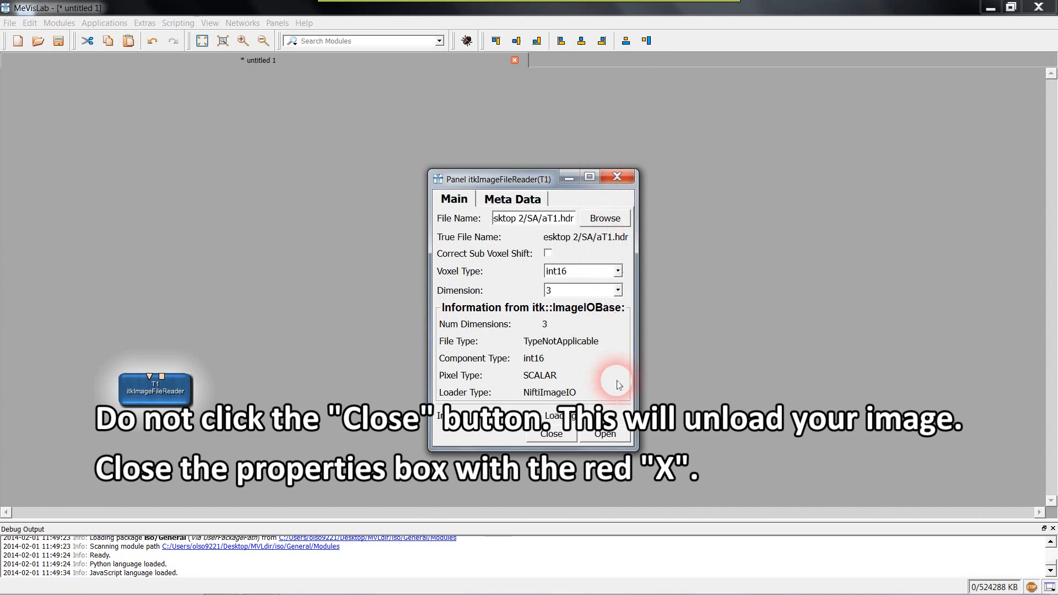
left_click(616, 177)
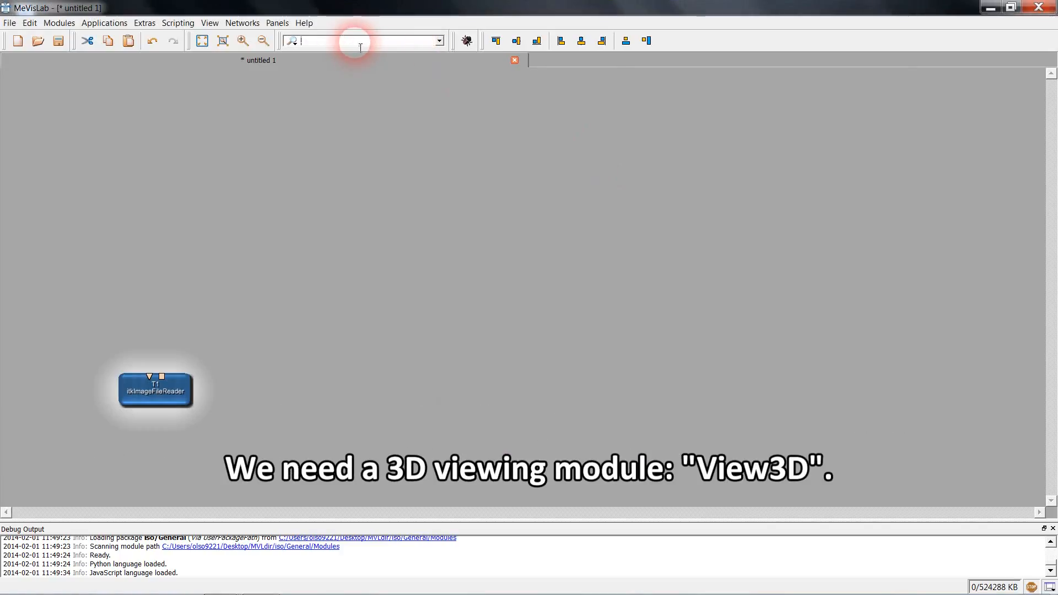
- Add a View3D module to the network and place it above the T1 reader, slightly to its right
type("3d")
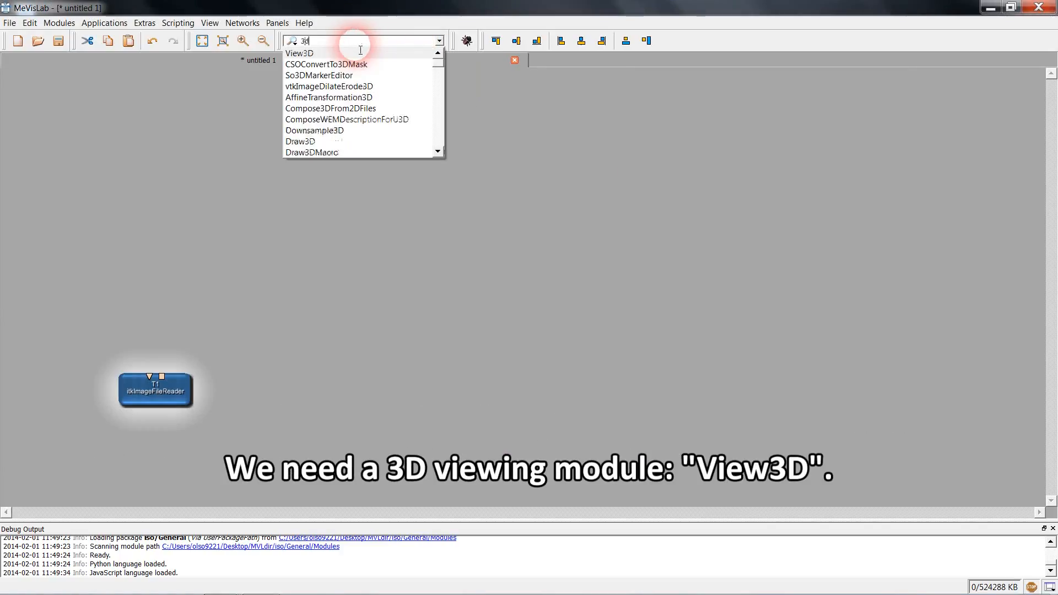
key("Return")
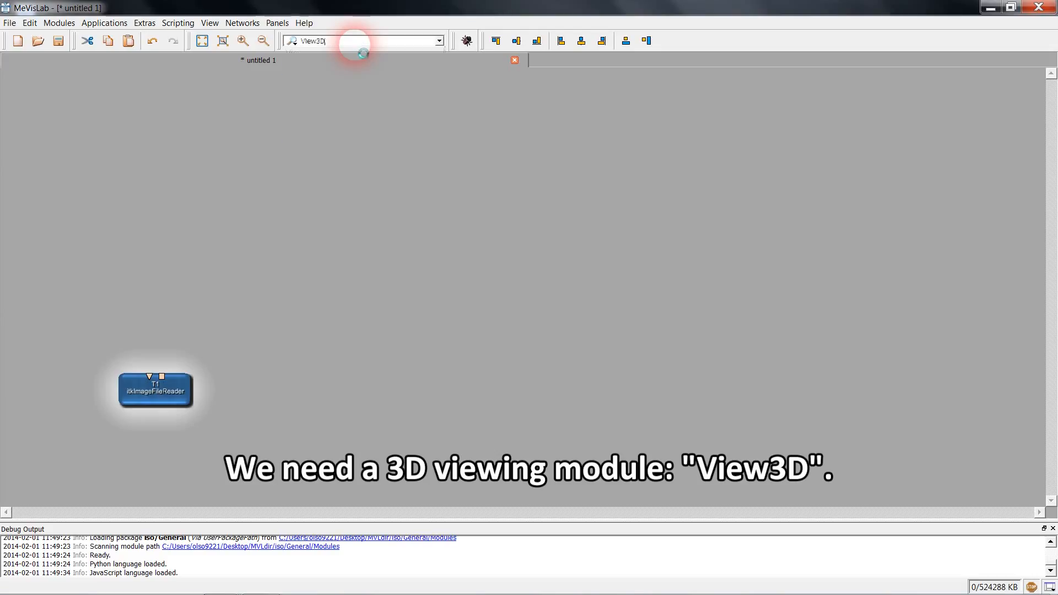
left_click_drag(533, 296, 163, 202)
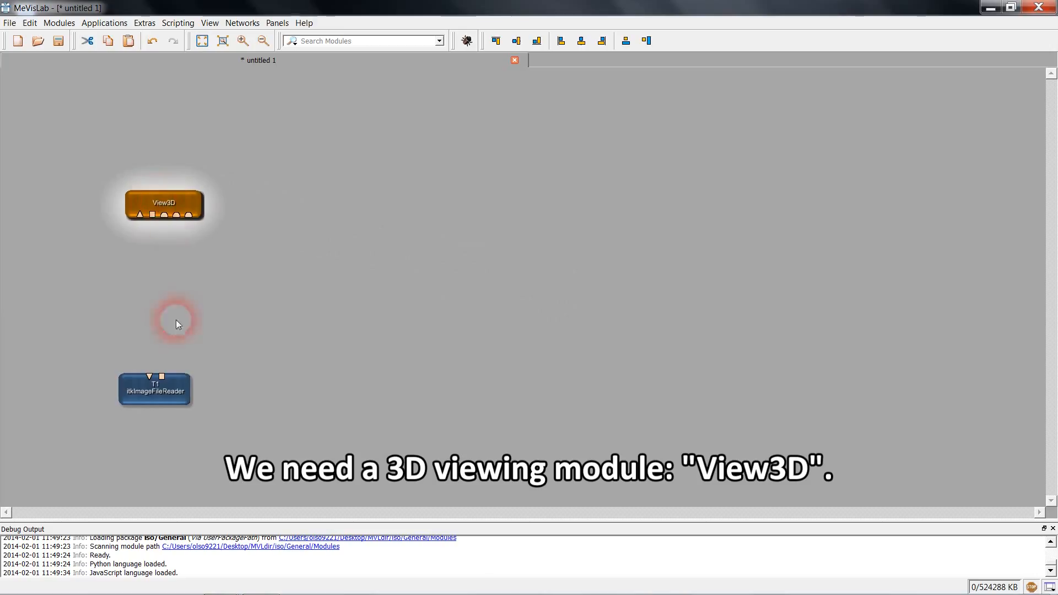
left_click_drag(168, 391, 101, 378)
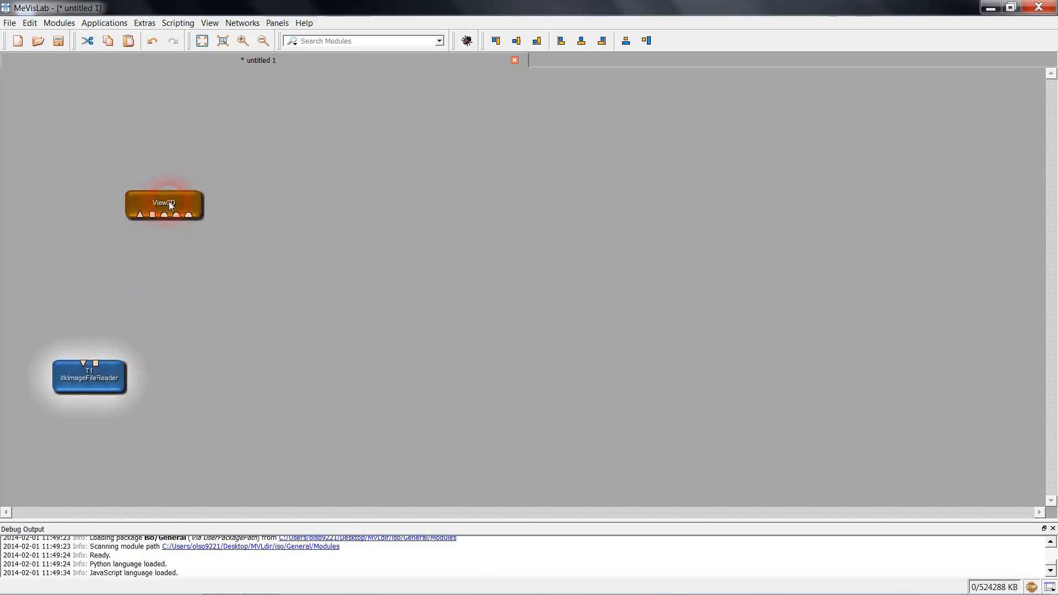
- Open the View3D viewer and connect the T1 reader's triangle output to View3D's triangle input
double_click(169, 201)
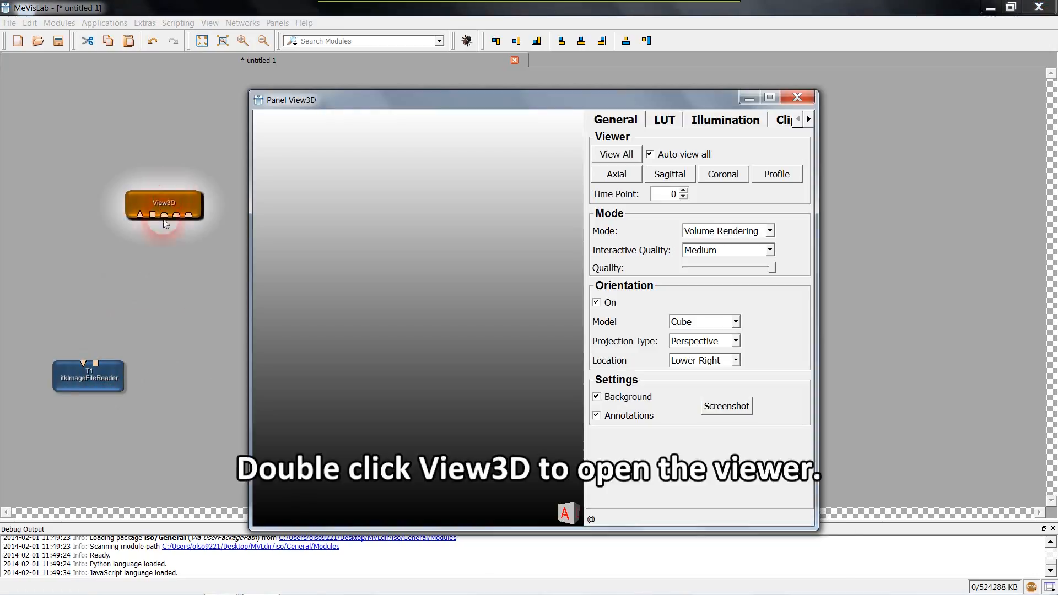
left_click_drag(86, 365, 142, 219)
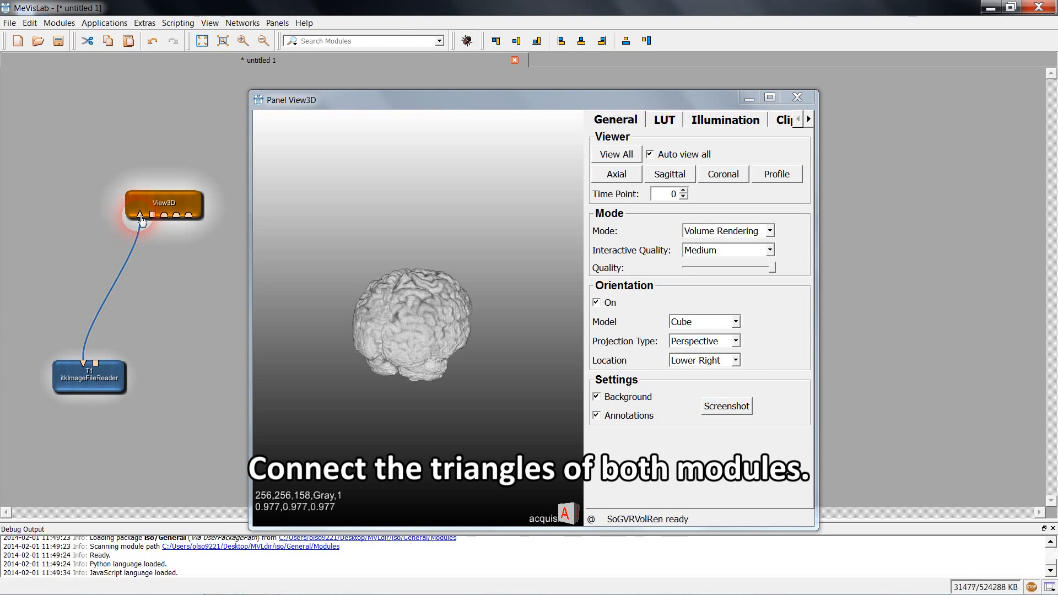
- Clip into the rendered brain by lowering the upper limit of the second SubVolume range to about two thirds
left_click(369, 348)
left_click_drag(338, 350, 422, 328)
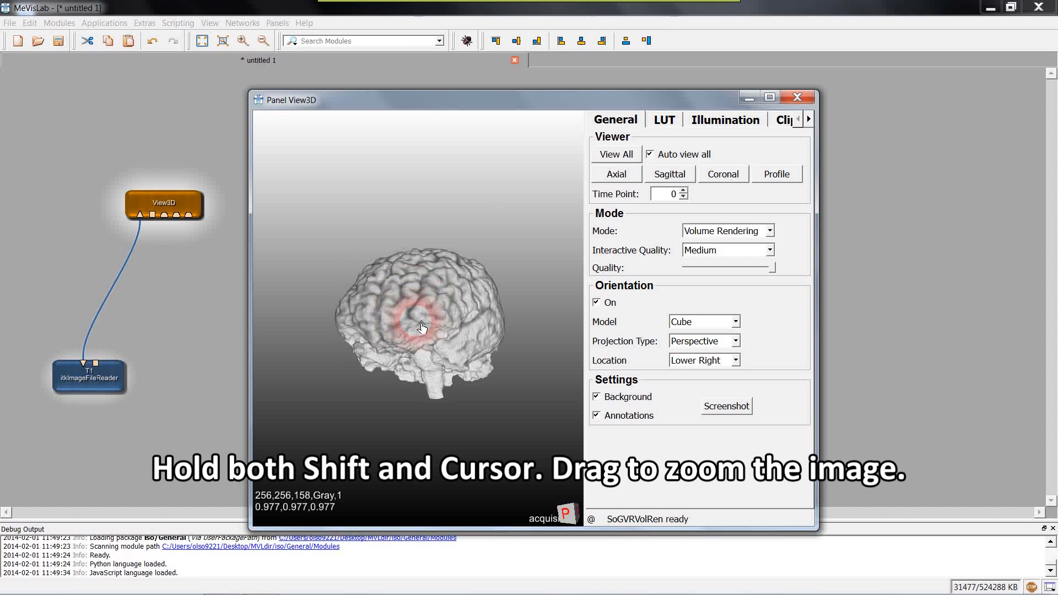
left_click_drag(484, 315, 458, 318)
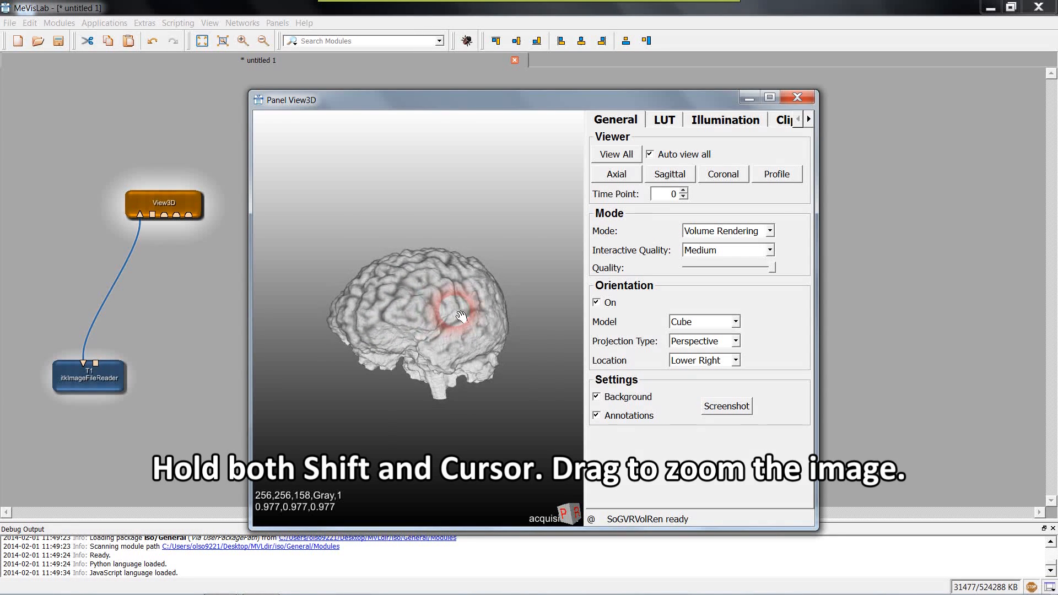
left_click(782, 120)
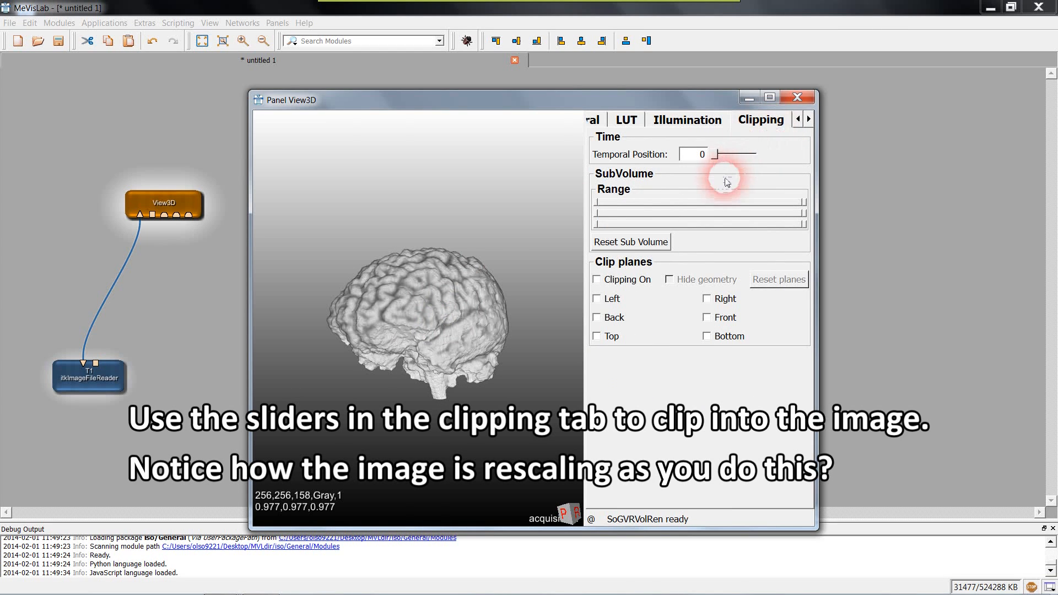
left_click_drag(806, 214, 738, 224)
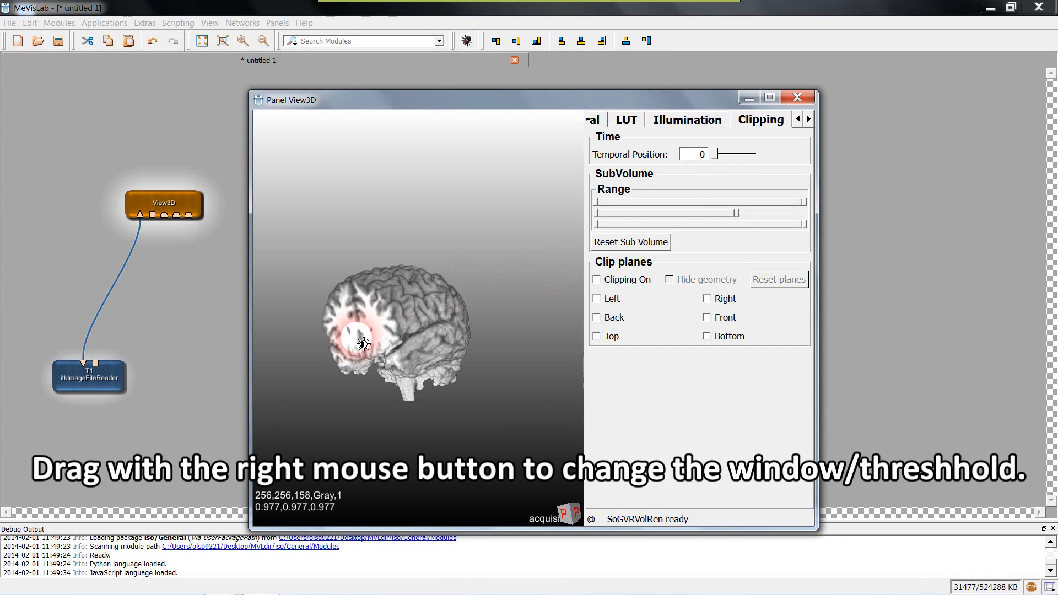
- Adjust the volume's window/threshold for a darker rendering and restore the second SubVolume range to its full extent
mouse_move(354, 363)
right_mouse_down()
mouse_move(376, 350)
mouse_move(388, 357)
right_mouse_up()
left_click_drag(381, 356, 472, 297)
left_click(736, 213)
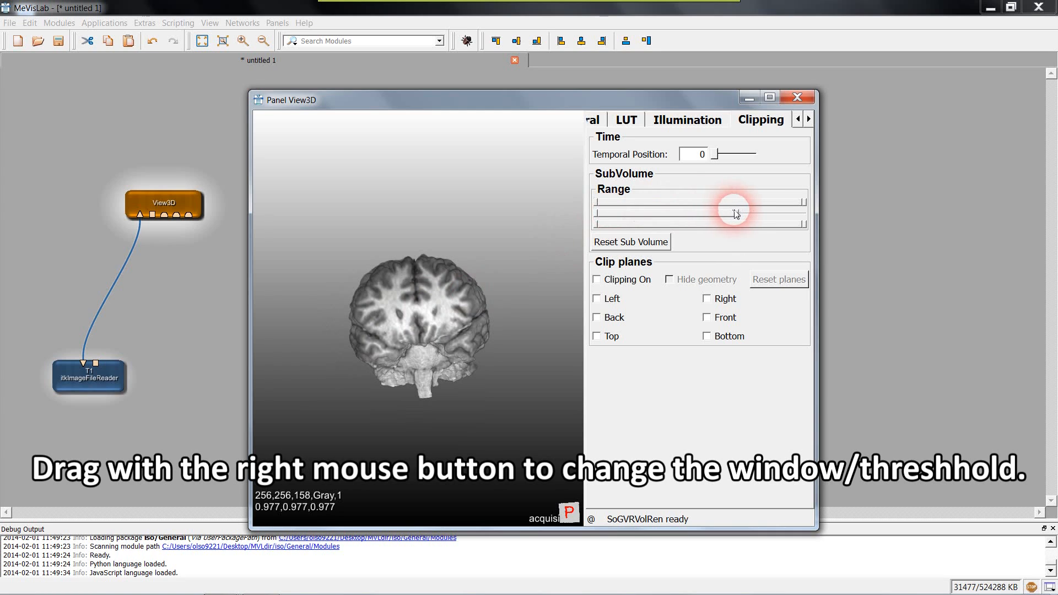
left_click_drag(738, 217, 817, 217)
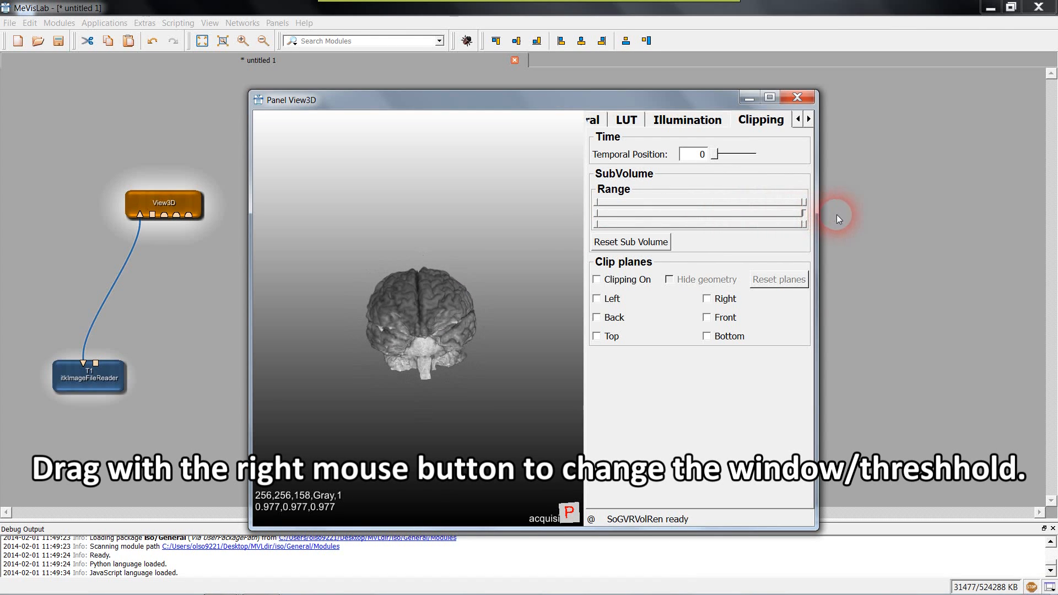
- Turn off Auto view all, the orientation preview and the annotations in the View3D viewer
left_click_drag(522, 296, 571, 302)
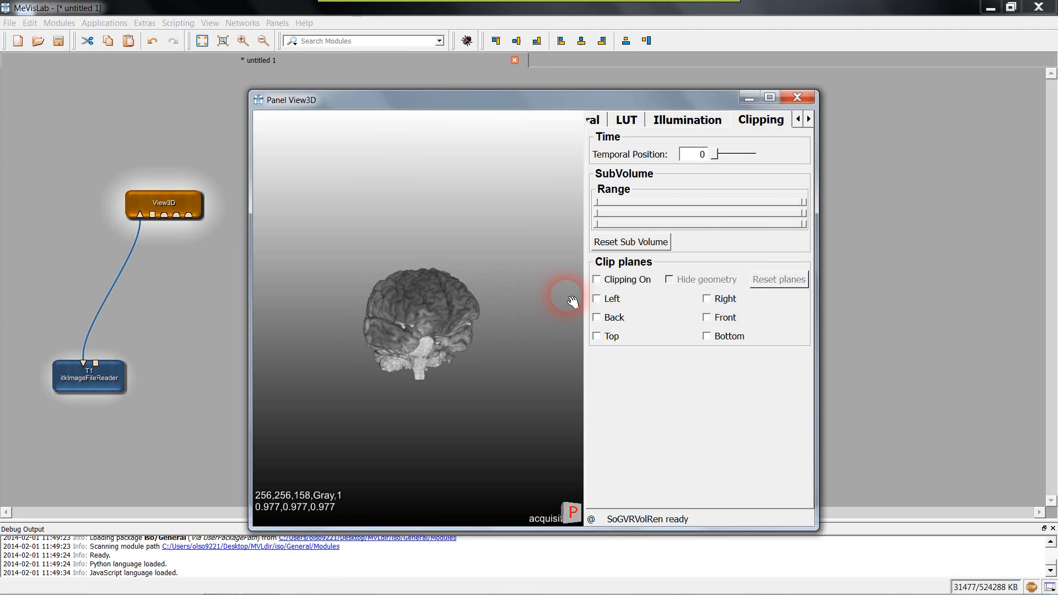
left_click_drag(456, 106, 573, 84)
middle_click_drag(558, 280, 559, 289, "ctrl")
left_click_drag(558, 289, 545, 288)
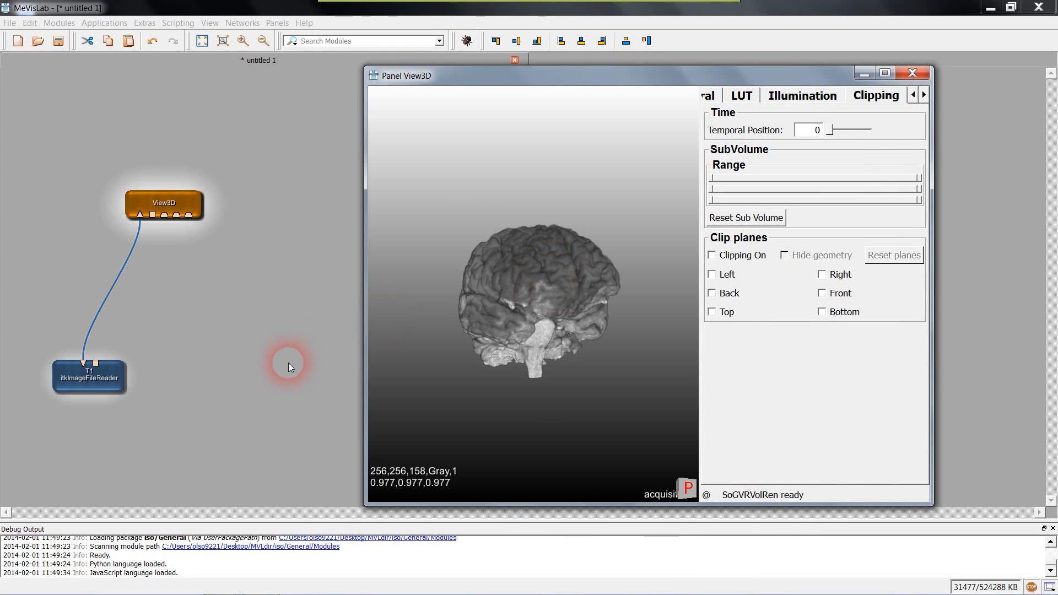
left_click(711, 96)
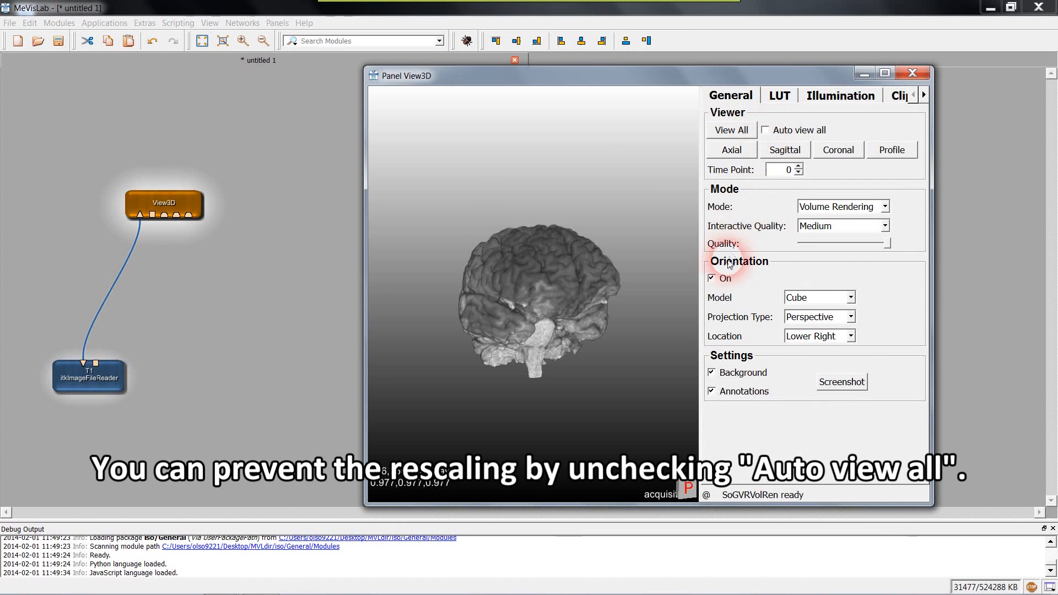
left_click(711, 280)
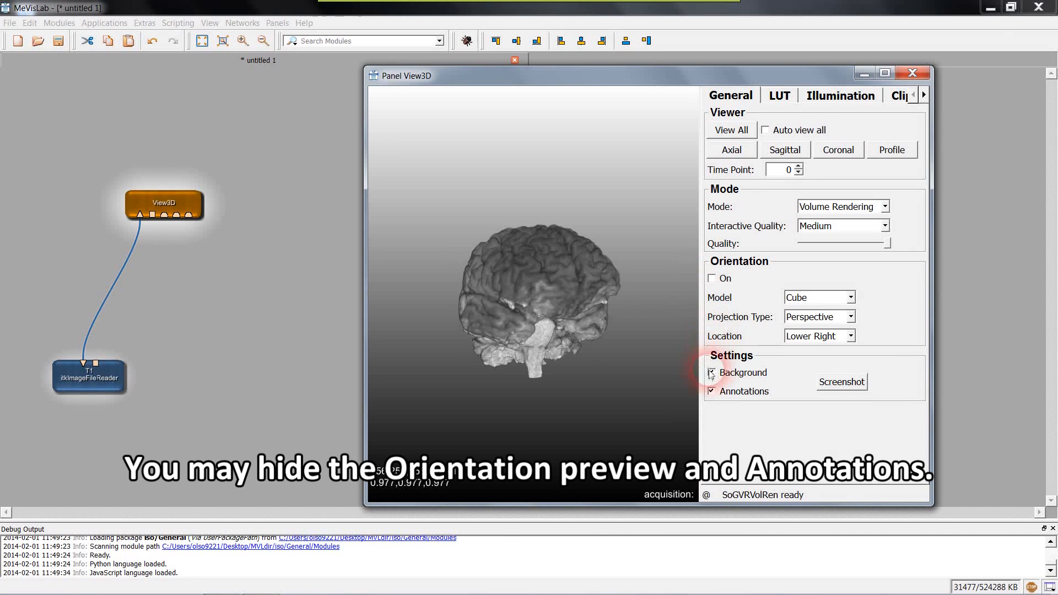
left_click(711, 392)
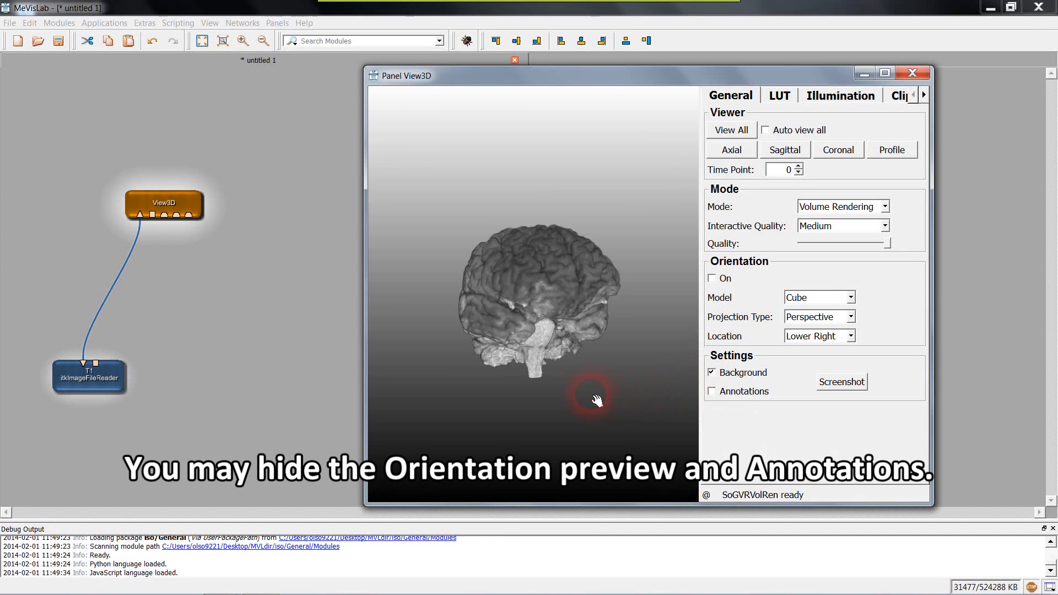
- Duplicate the T1 reader module, move the viewer window clear of the network and place the copy beside the original
left_click(98, 376)
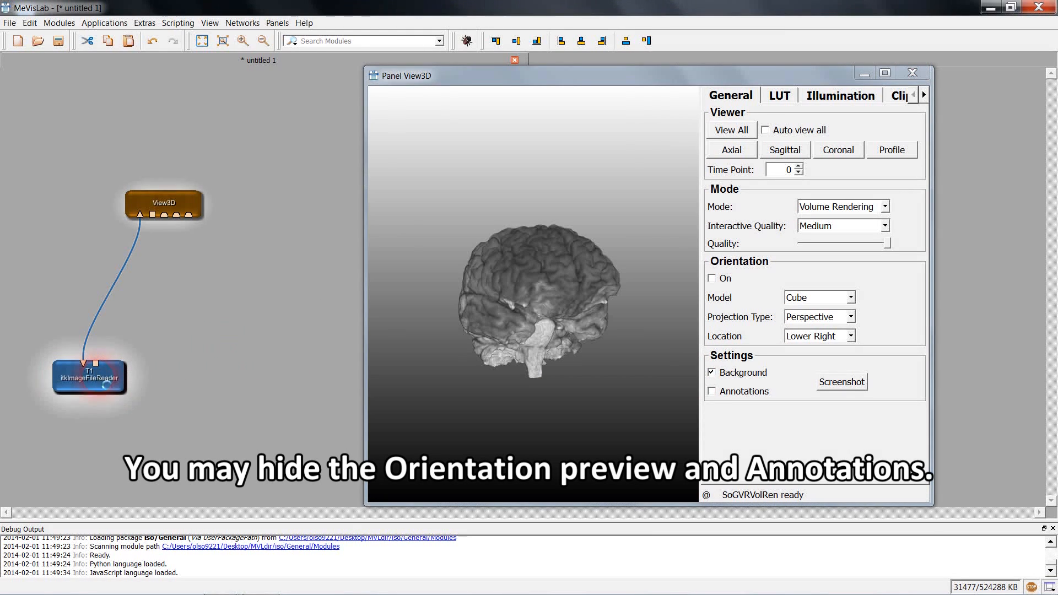
left_click(273, 270)
left_click(411, 77)
left_click_drag(411, 77, 567, 73)
left_click(496, 291)
left_click_drag(496, 291, 163, 376)
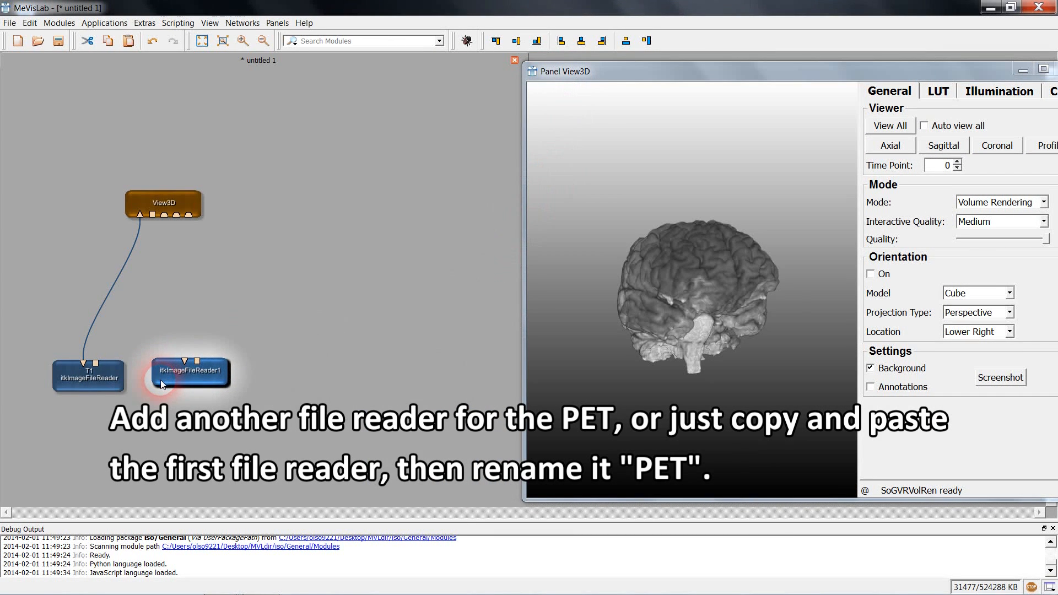
- Rename the copied itkImageFileReader module as PET
right_click(163, 377)
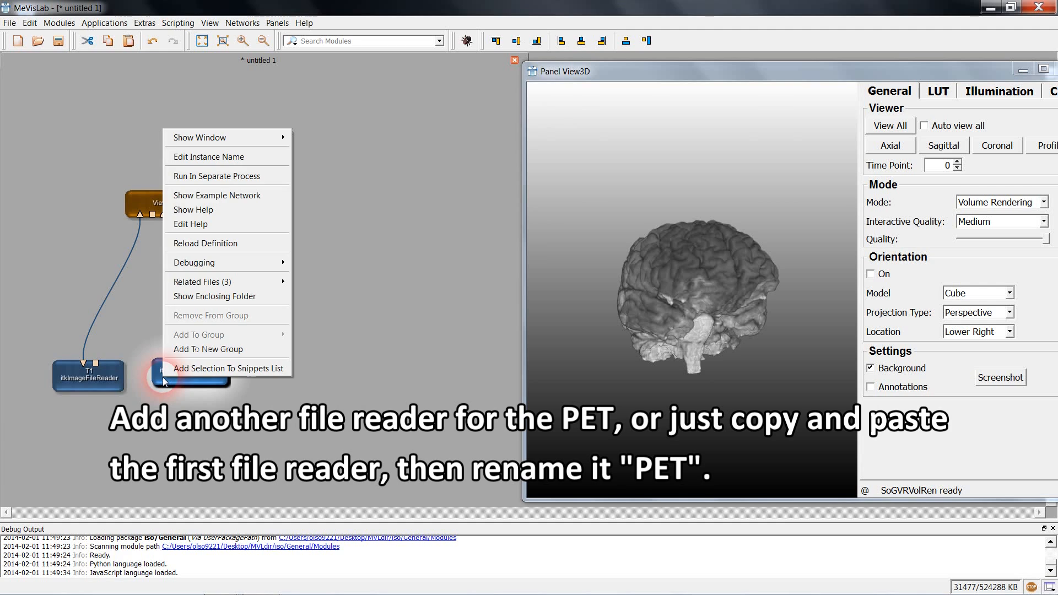
left_click(196, 161)
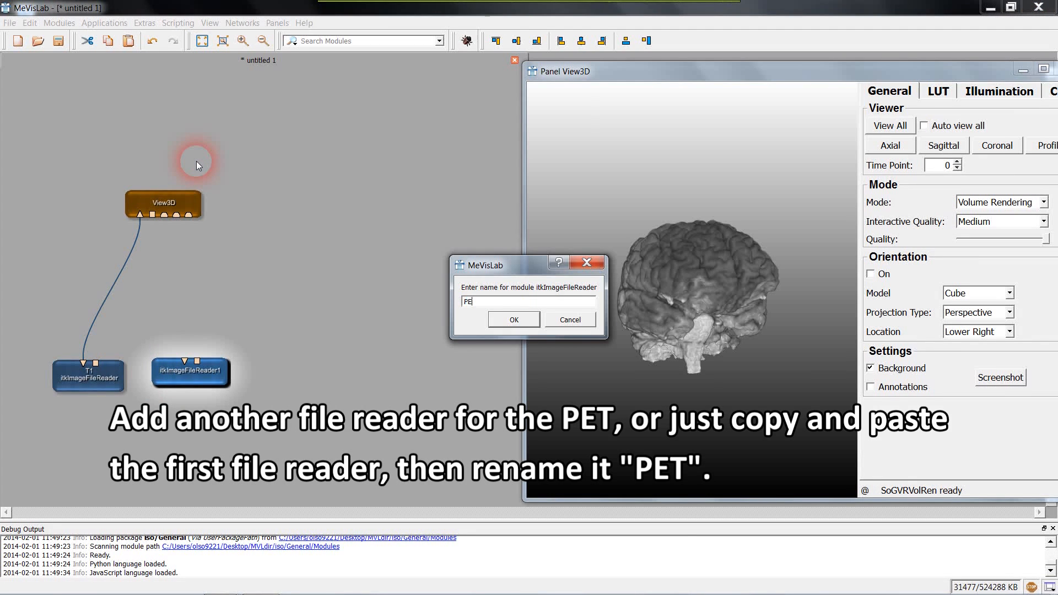
key("Return")
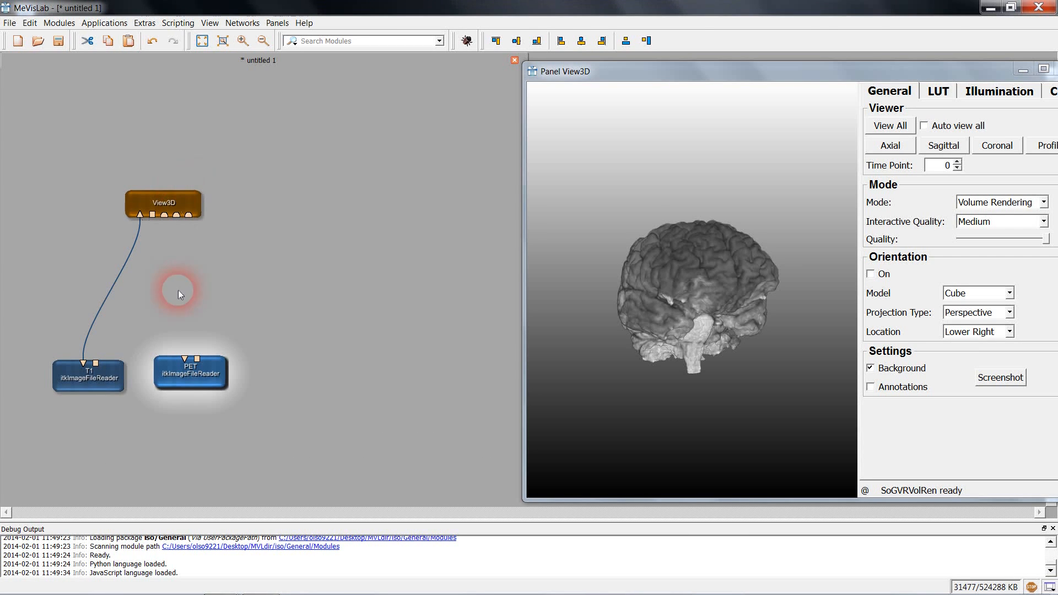
- Load aPET.hdr from the SA folder into the PET reader and dismiss its properties without unloading the image
double_click(168, 367)
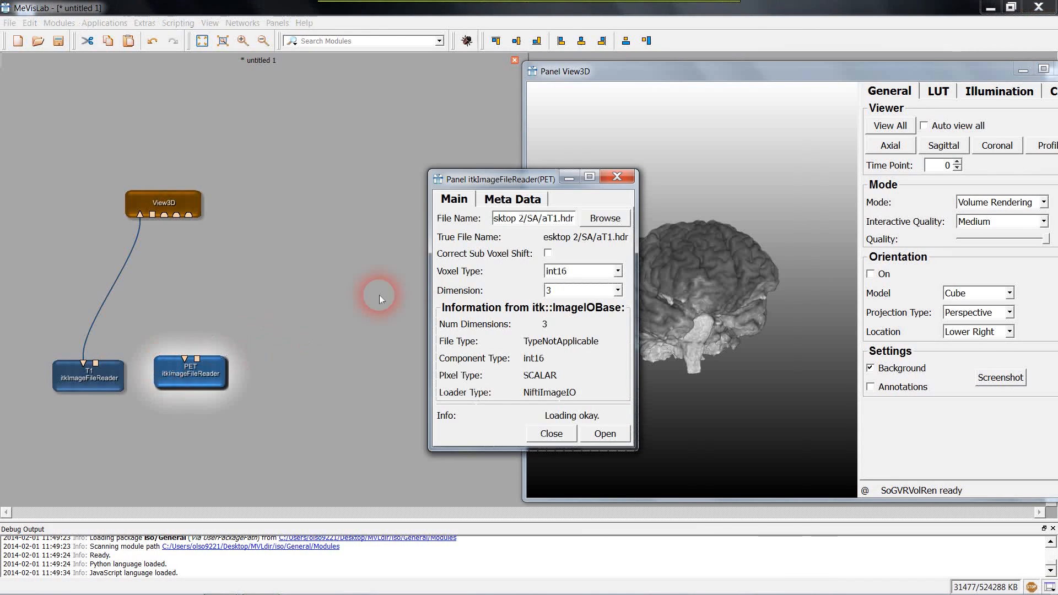
left_click(592, 222)
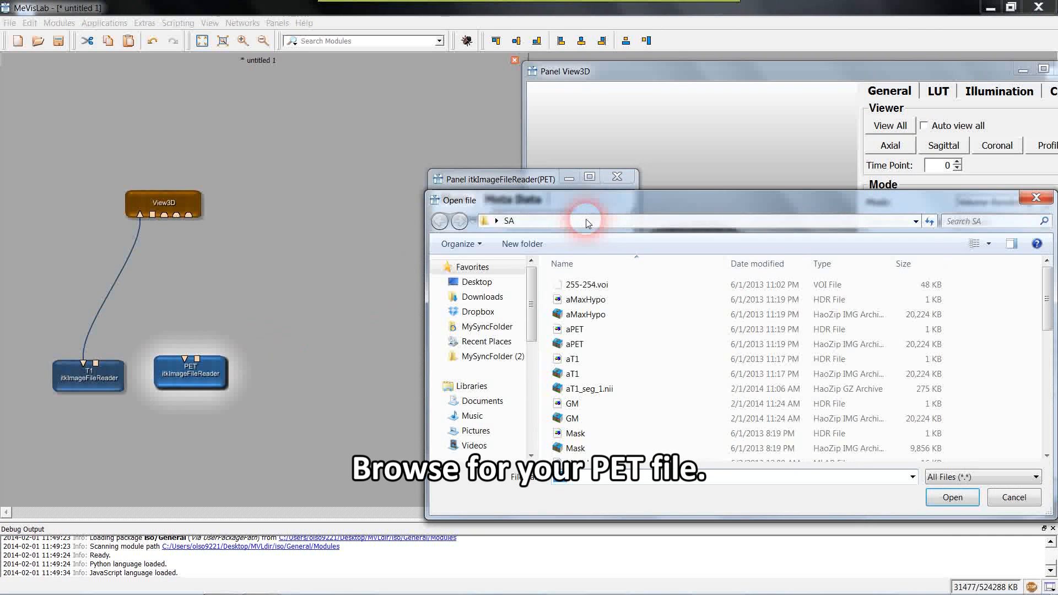
left_click(571, 330)
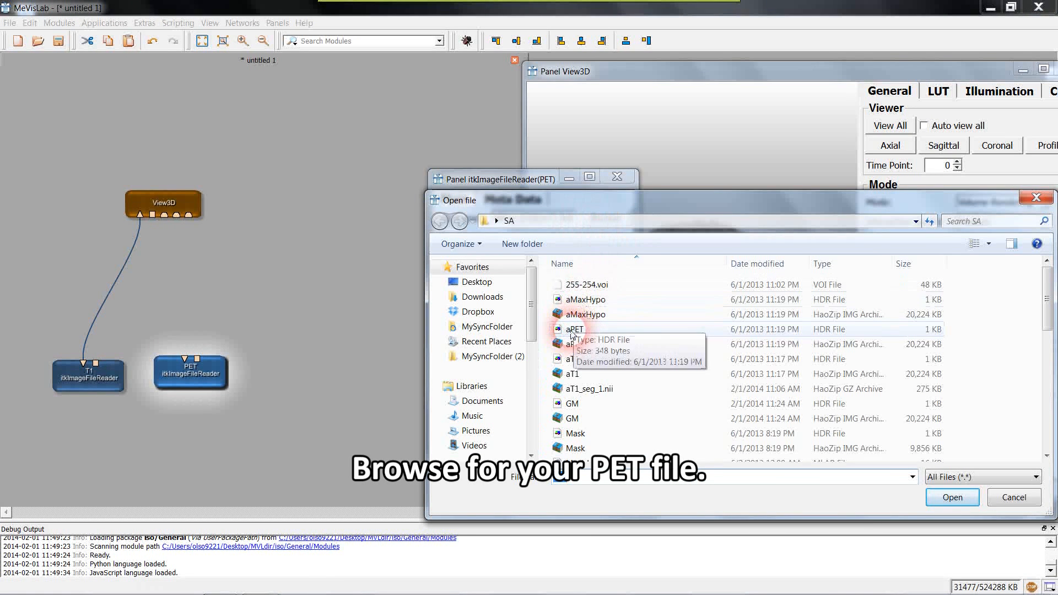
double_click(572, 330)
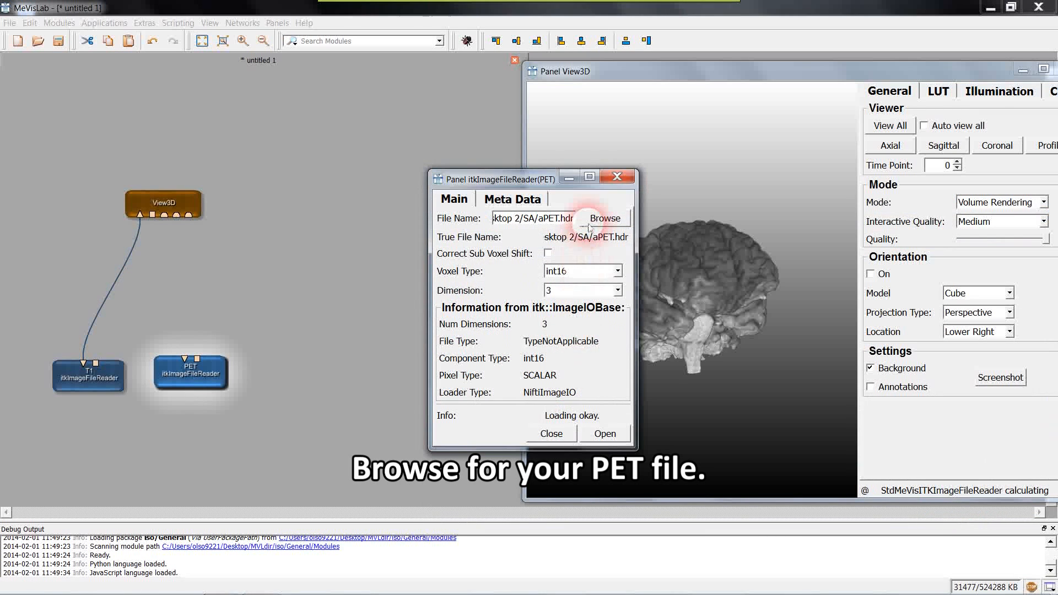
left_click(617, 176)
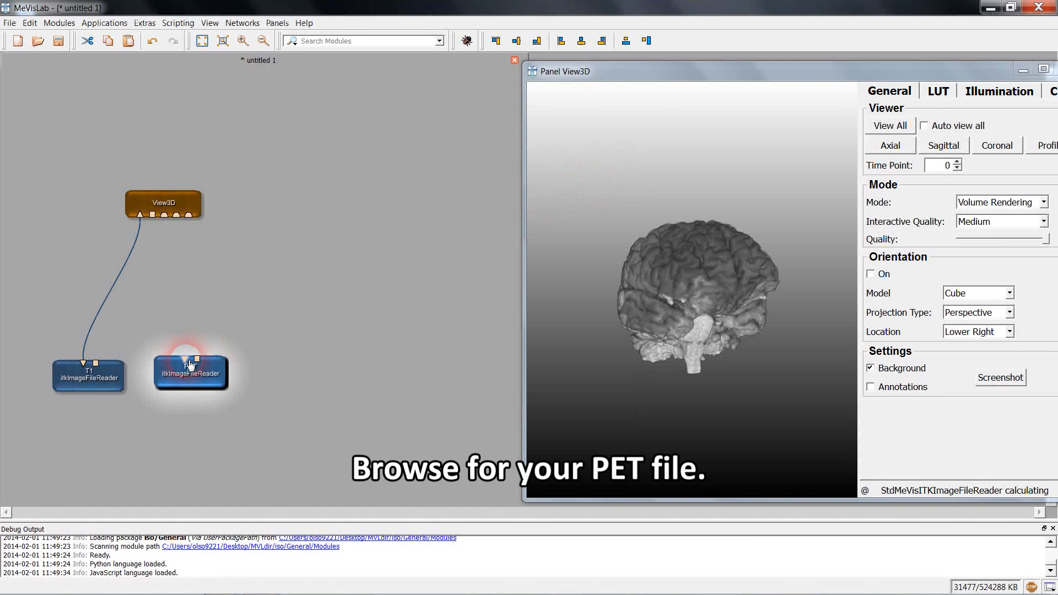
- Connect the PET reader's image output to View3D's image input in place of T1 and rotate the rendered PET brain
left_click_drag(188, 363, 141, 216)
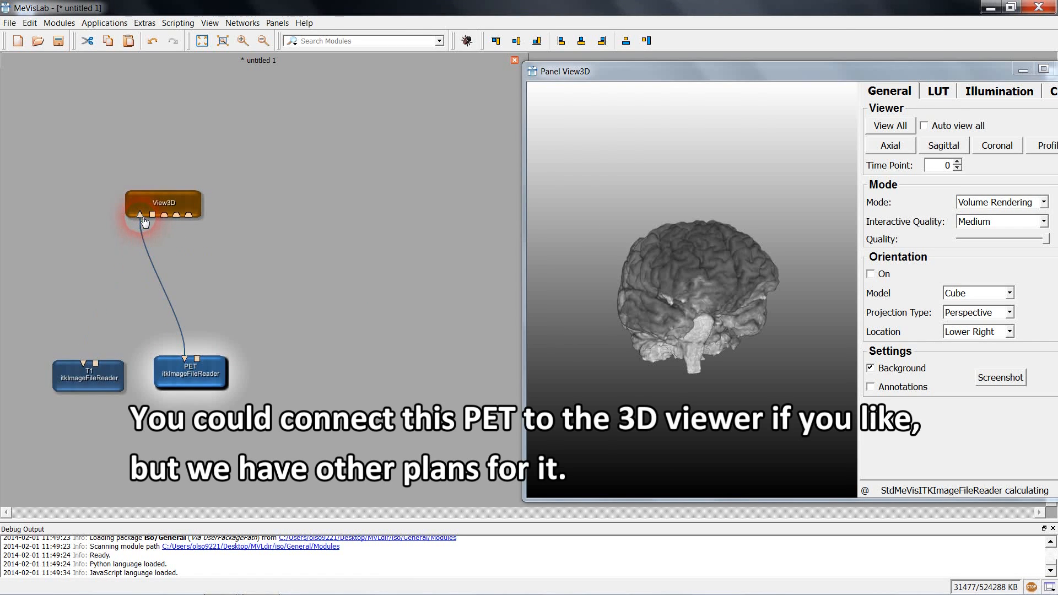
left_click_drag(637, 330, 792, 340)
left_click_drag(629, 335, 725, 268)
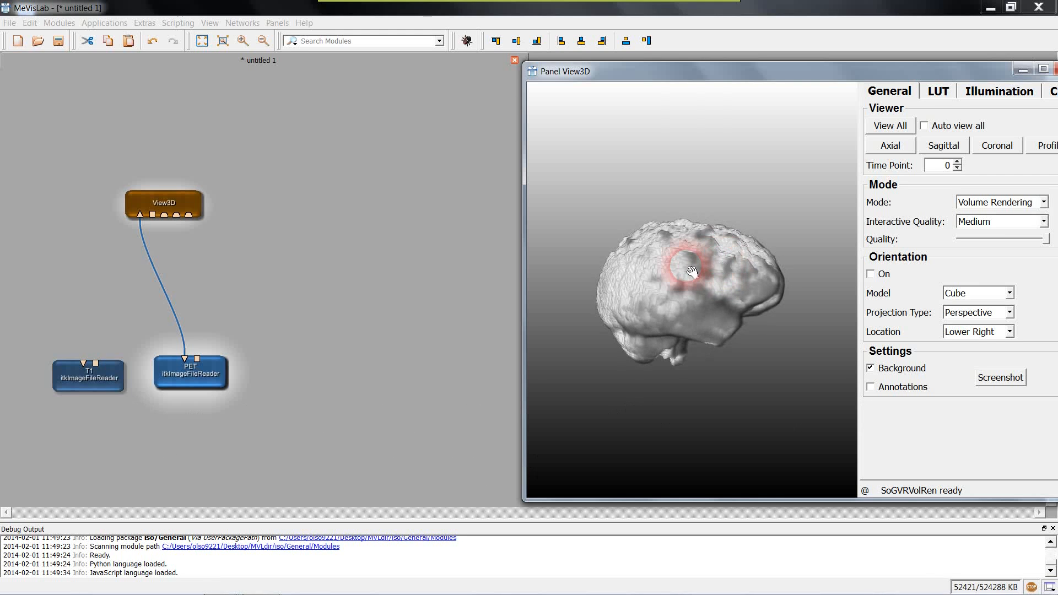
- Insert an IsoSurface module between the PET reader and View3D, replacing the direct PET-to-viewer image connection
left_click(327, 45)
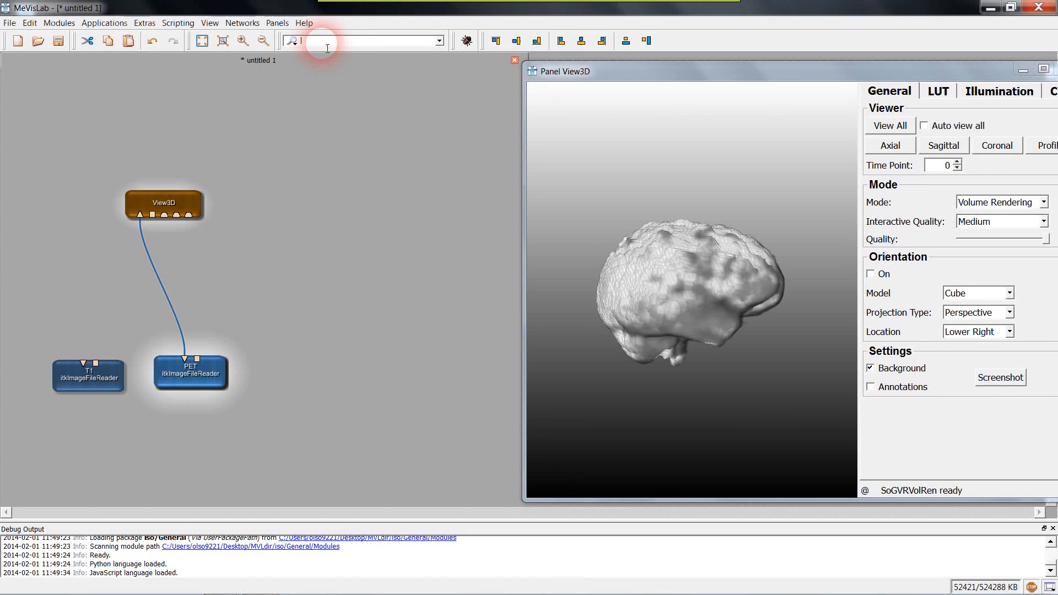
type("is")
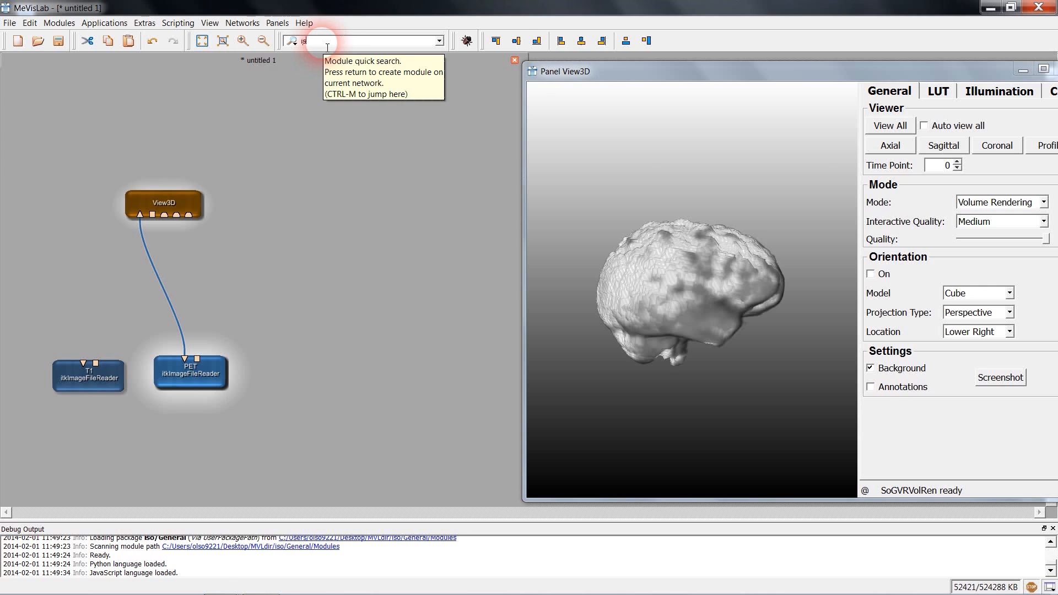
type("o")
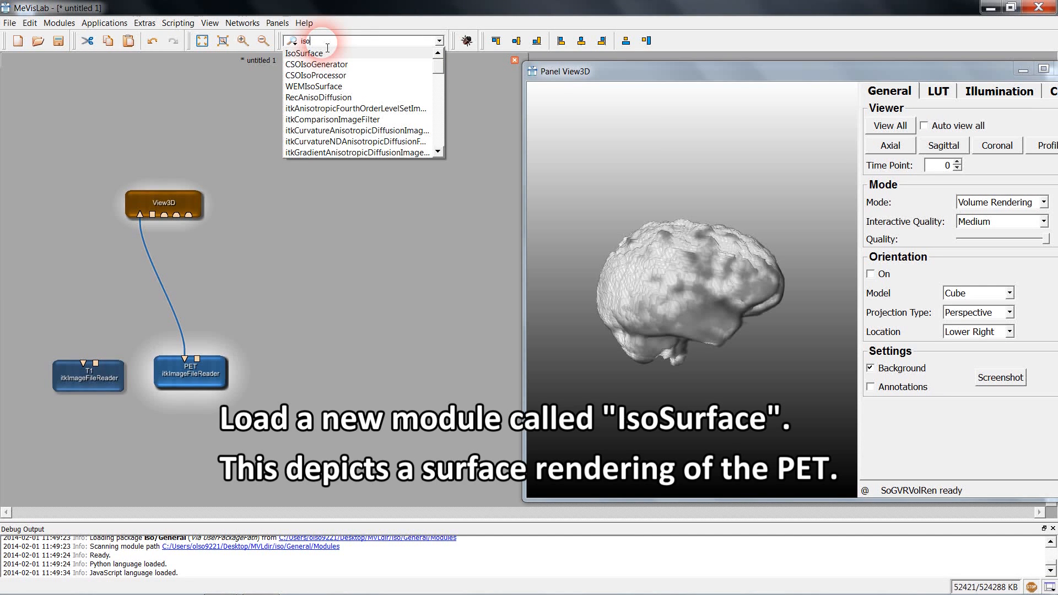
key("Down")
key("Return")
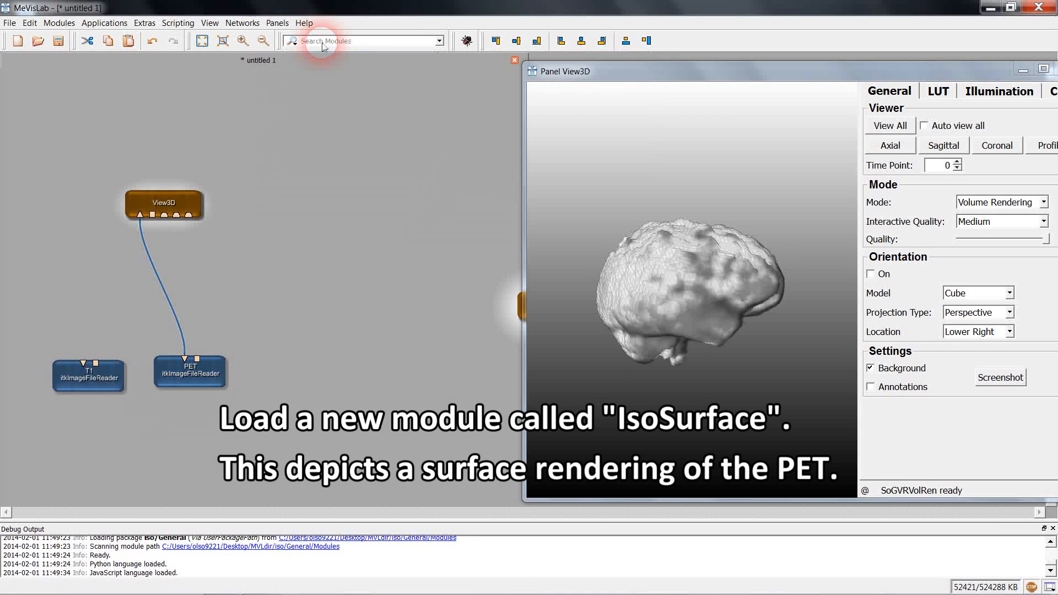
left_click(519, 303)
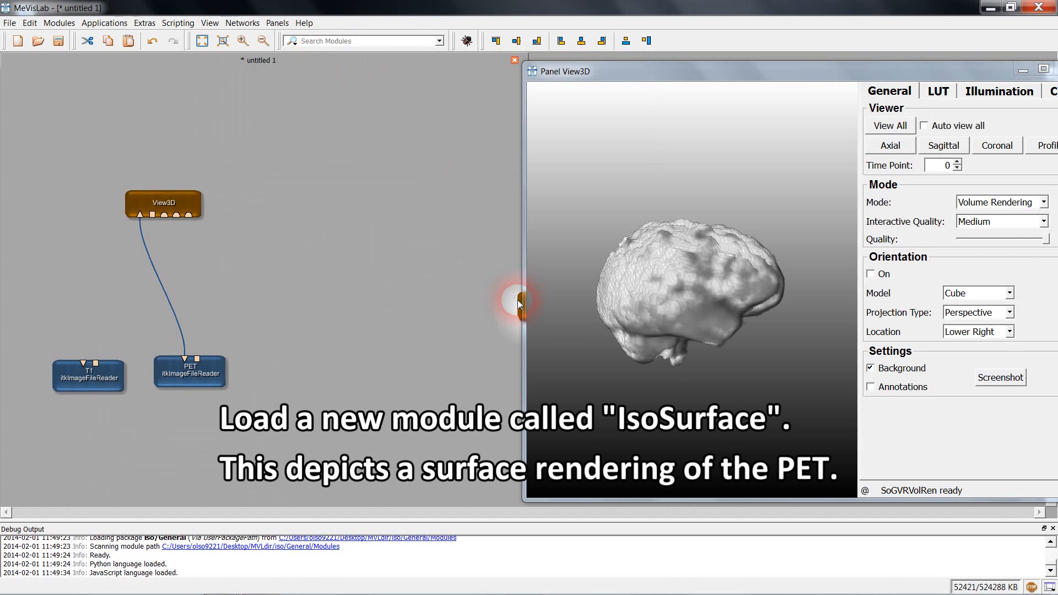
left_click_drag(518, 303, 212, 296)
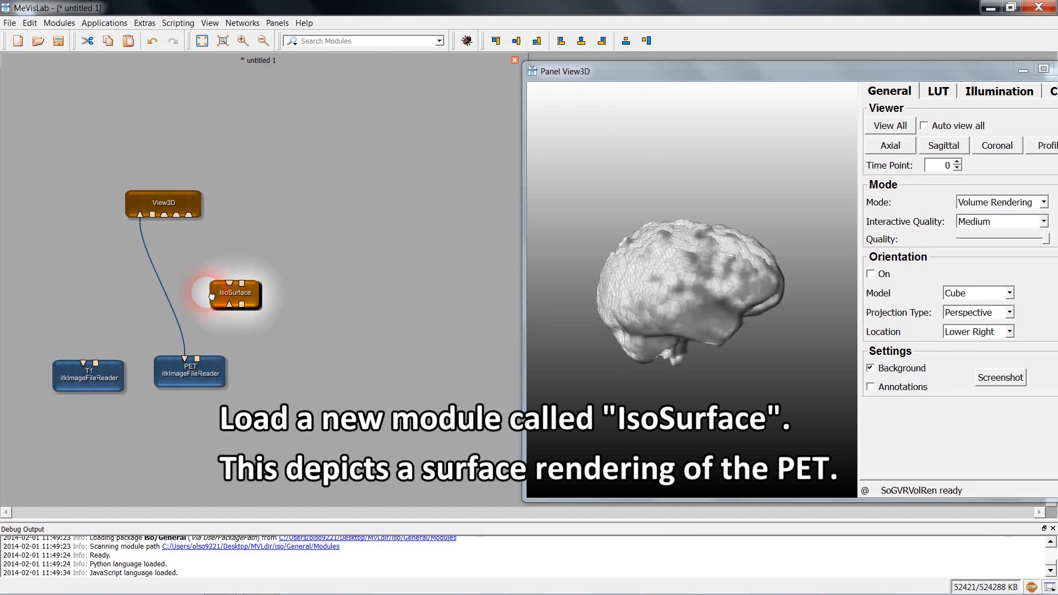
left_click_drag(184, 359, 138, 229)
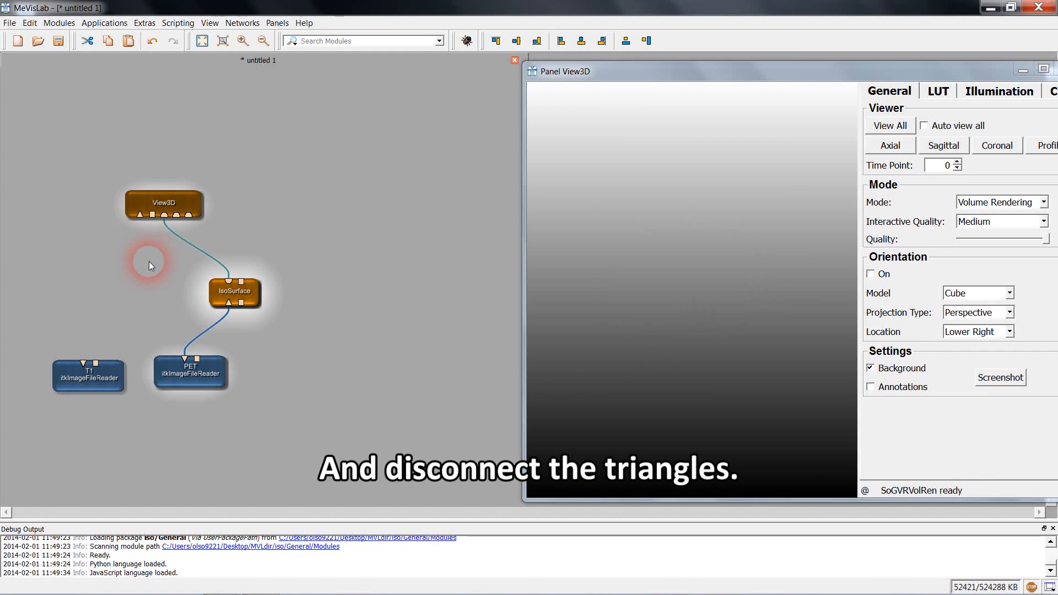
- Set the IsoSurface iso value to 200, turn on Auto update and Auto apply, and apply the settings
double_click(243, 292)
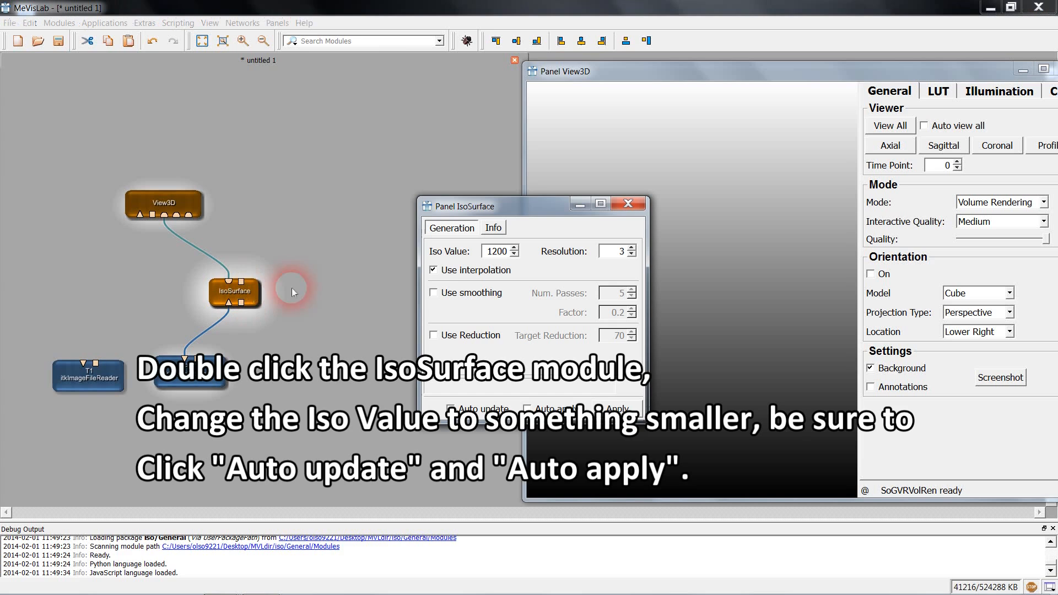
left_click_drag(497, 253, 487, 252)
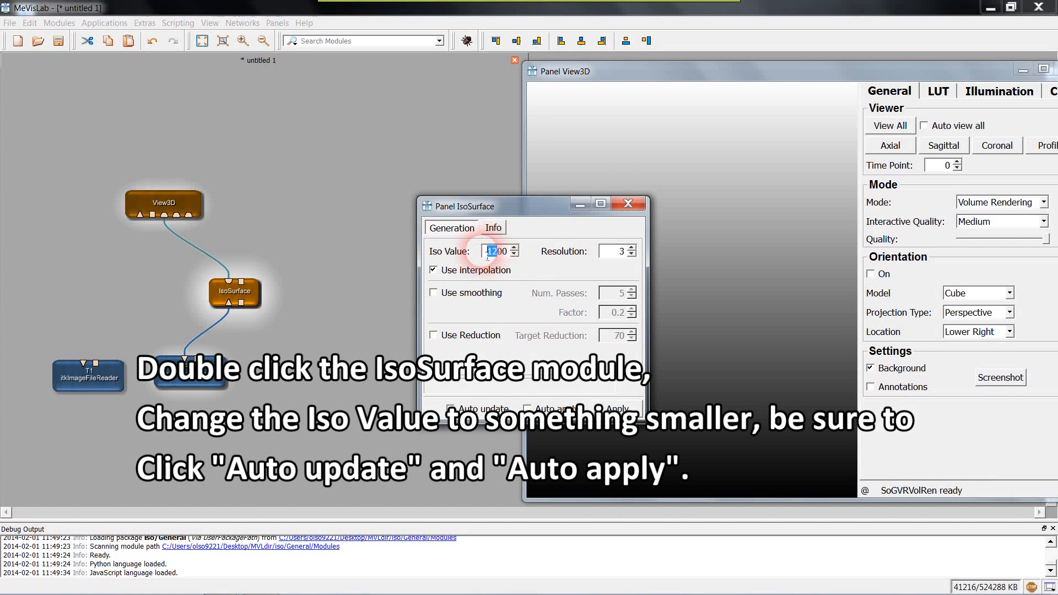
type("2")
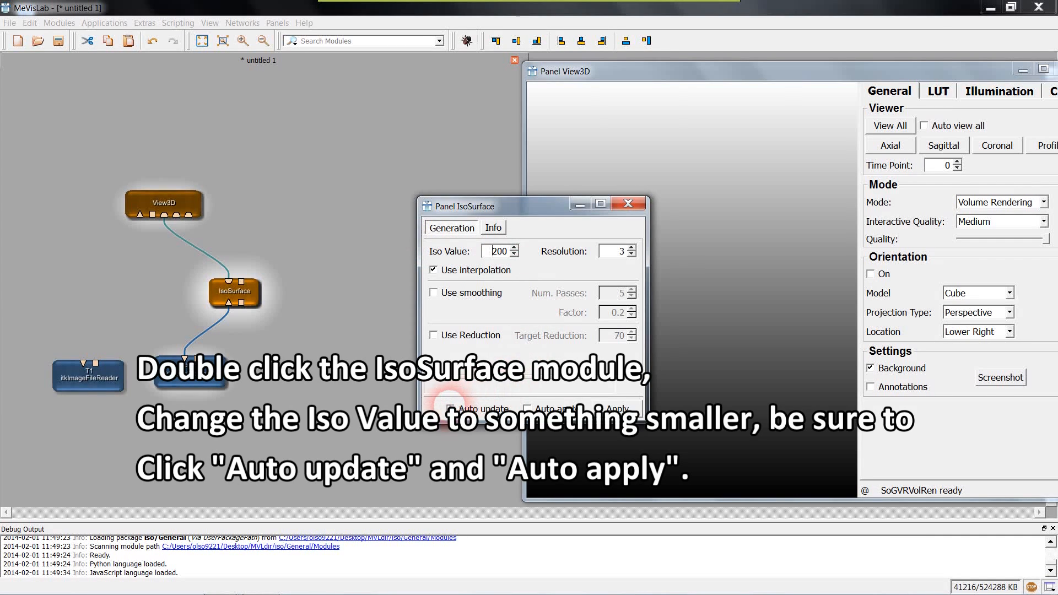
left_click(450, 407)
left_click(526, 408)
left_click(615, 408)
left_click(551, 222)
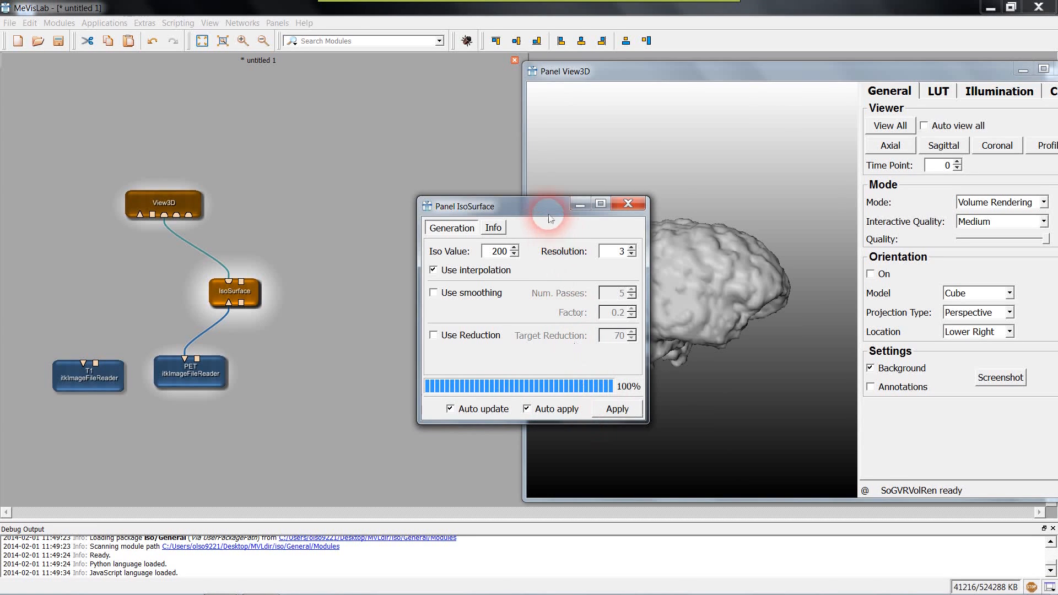
- Move the IsoSurface settings window clear of the viewer and examine the PET surface from several angles
left_click_drag(551, 204, 405, 297)
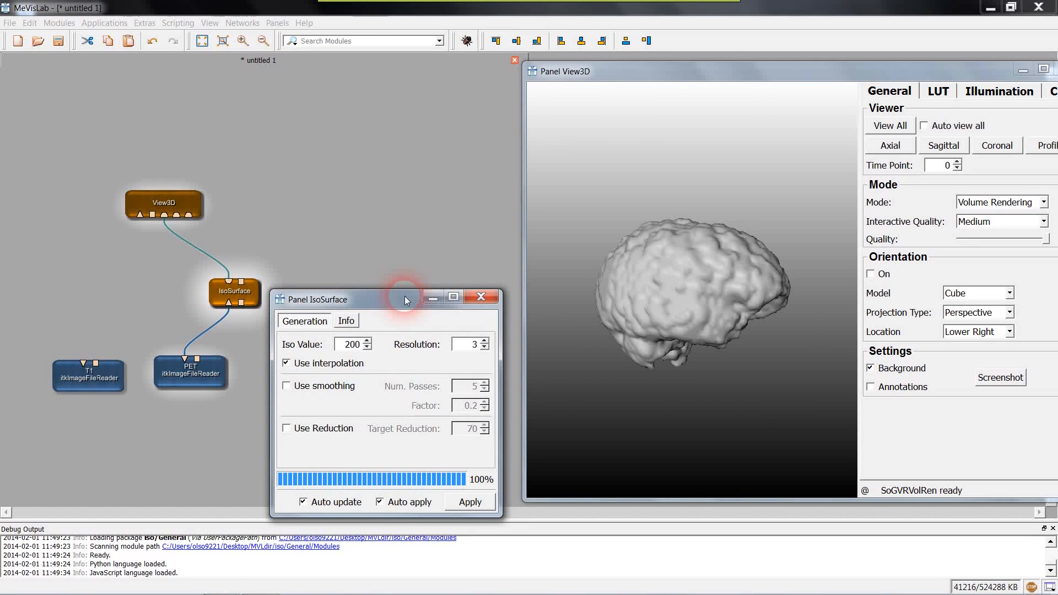
left_click_drag(772, 288, 584, 283)
left_click_drag(718, 311, 751, 314)
left_click_drag(664, 292, 781, 262)
- Add a SoWEMRenderer module beside IsoSurface and wire it between IsoSurface's surface output and View3D's scene input
left_click(340, 41)
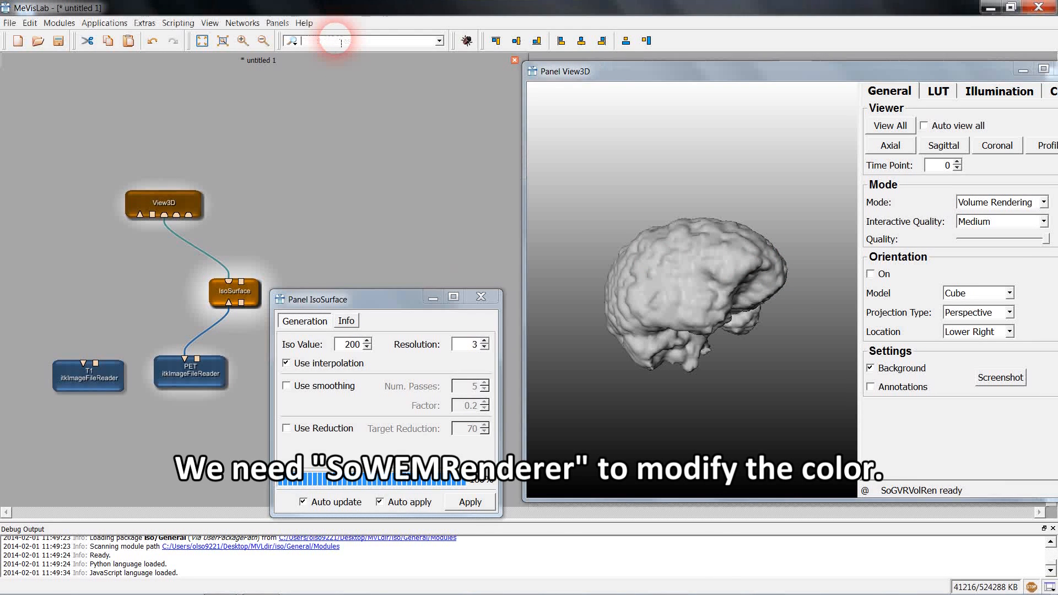
type("sow")
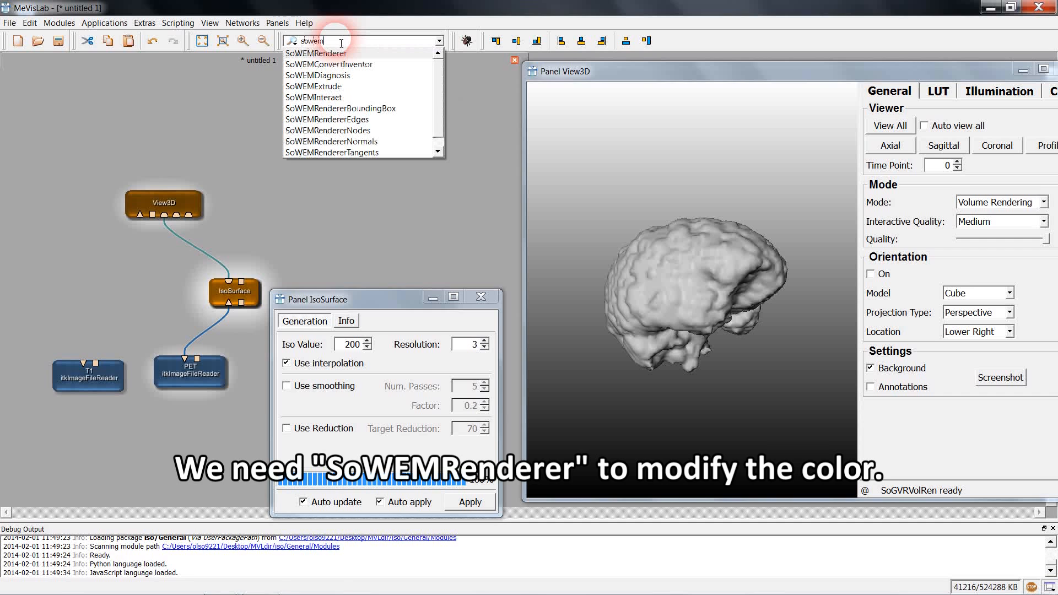
type("em")
key("Down")
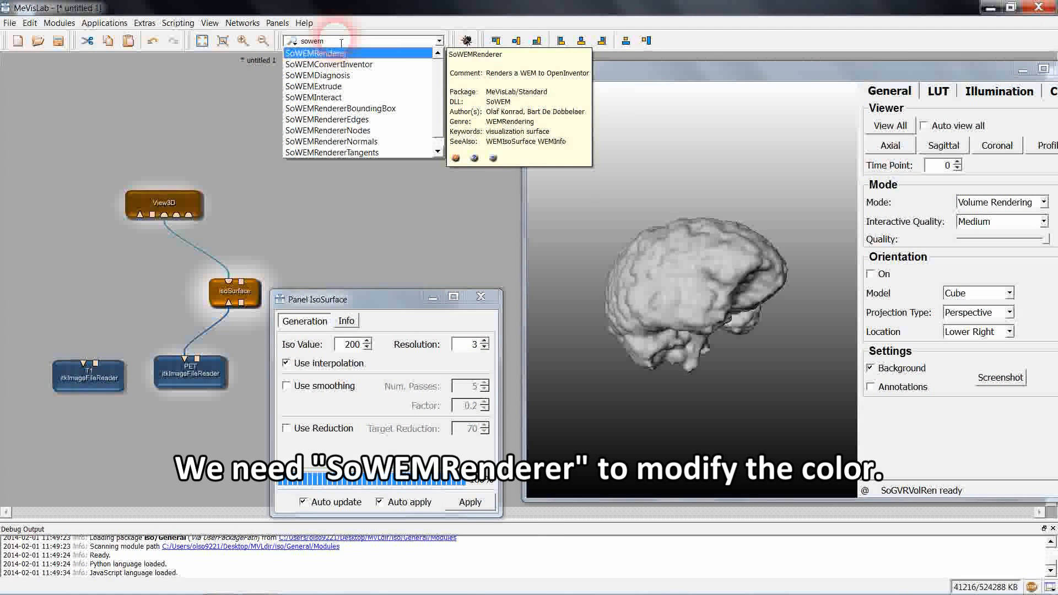
key("Return")
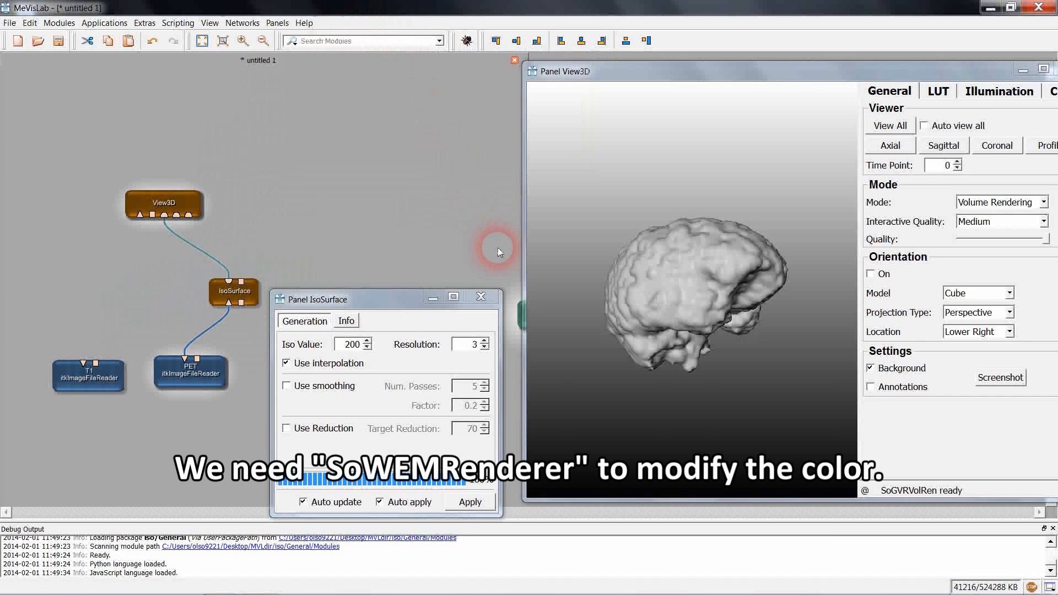
left_click_drag(517, 317, 252, 252)
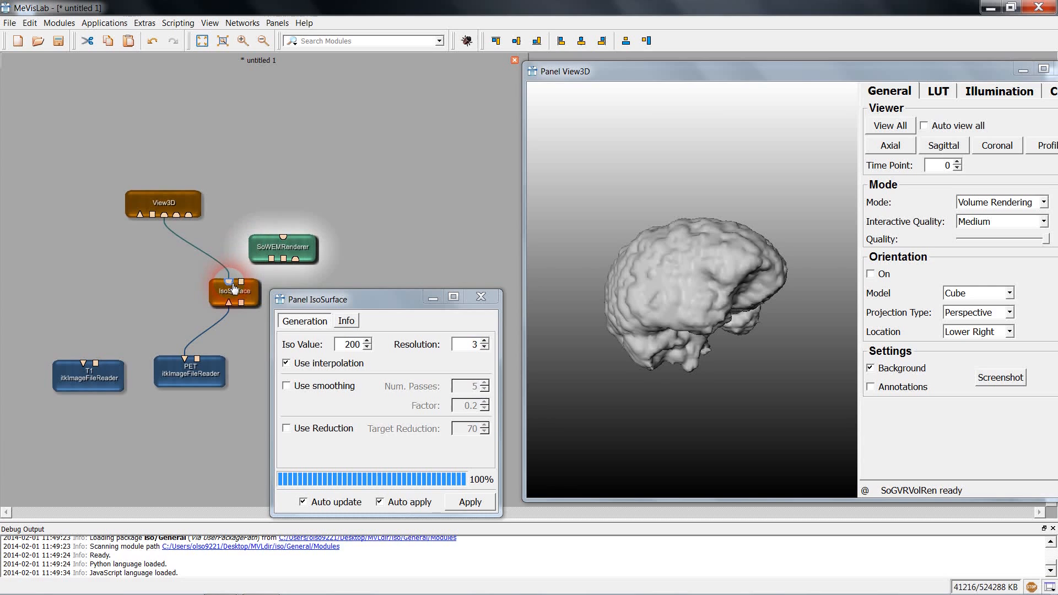
left_click_drag(242, 284, 171, 221)
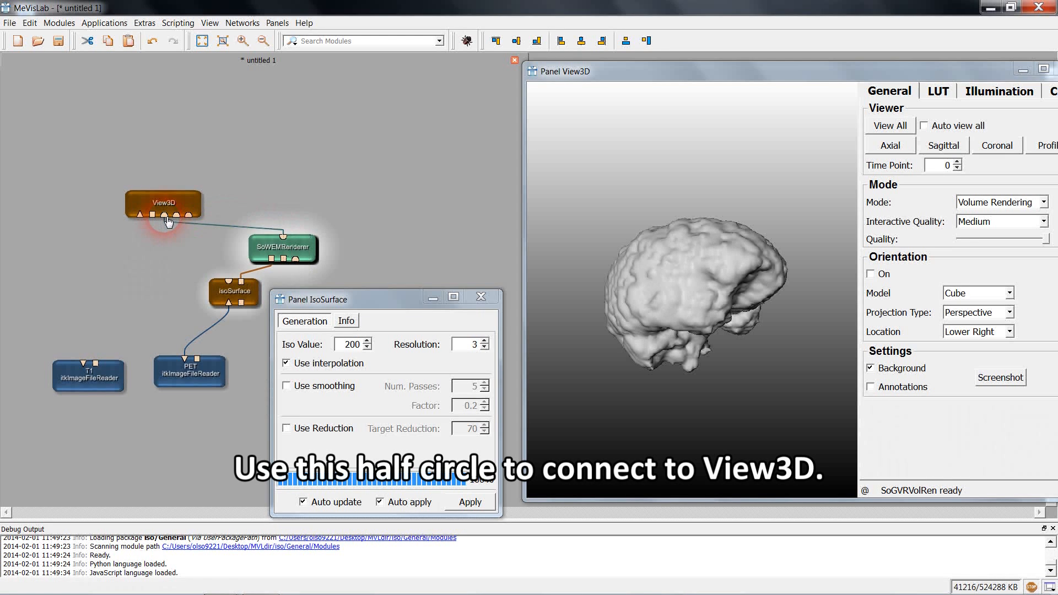
- Set the SoWEMRenderer diffuse color to blue (RGB 0, 85, 255) and dismiss its settings
double_click(260, 242)
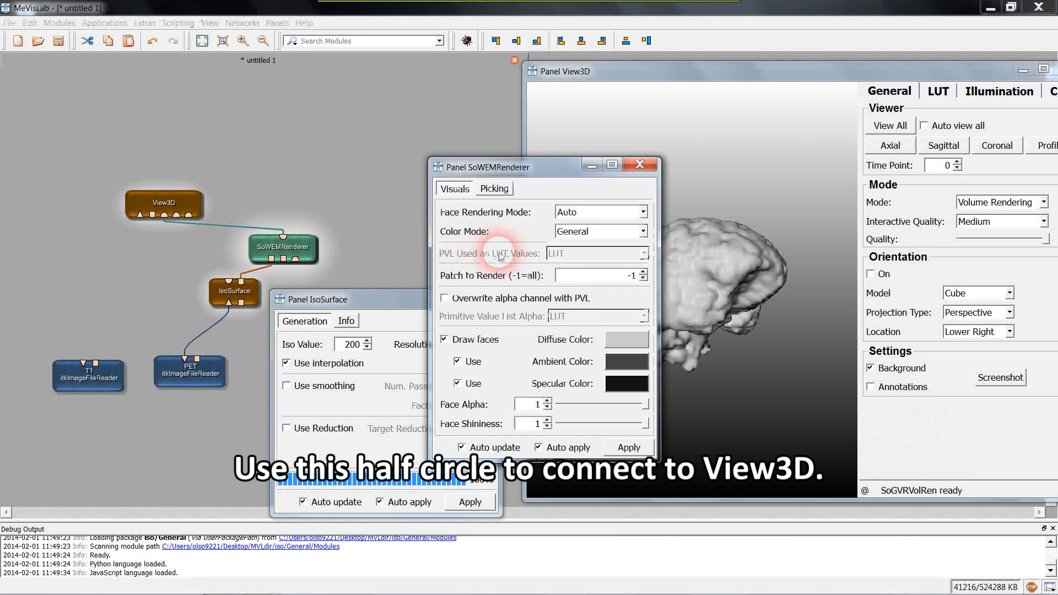
left_click(621, 338)
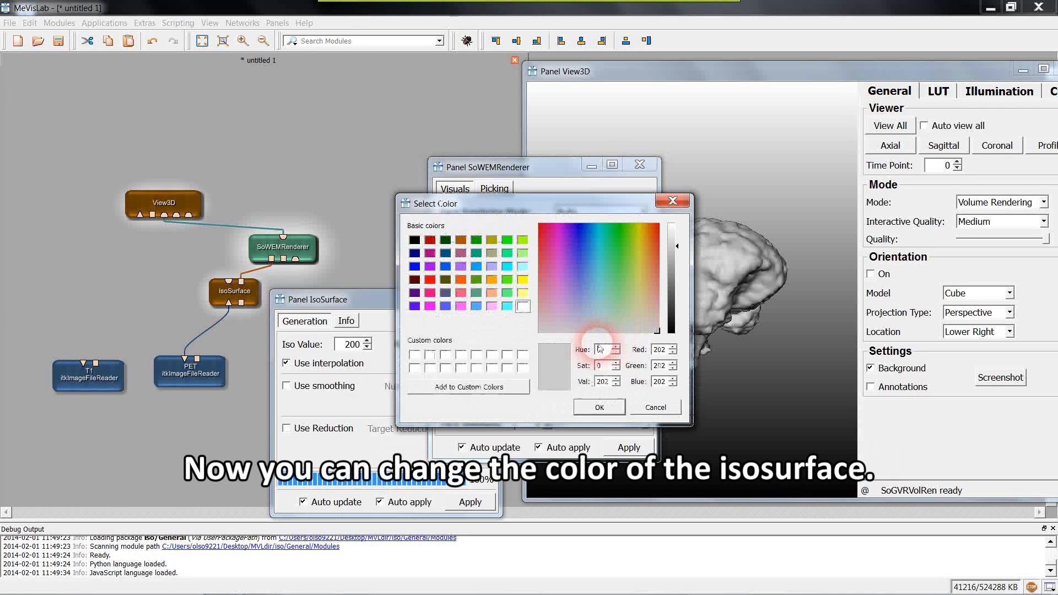
left_click(446, 266)
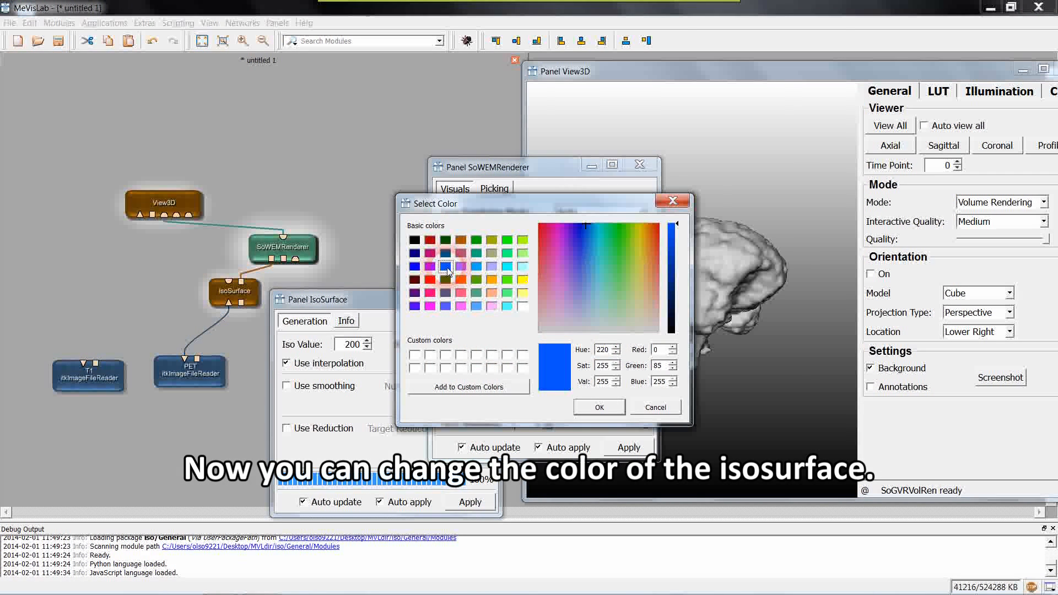
left_click(599, 406)
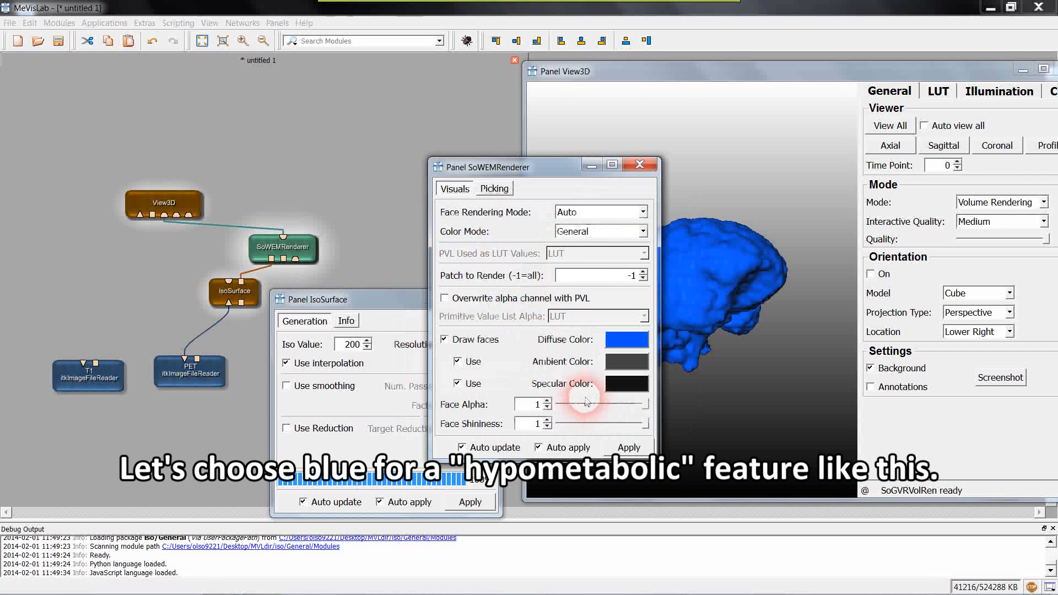
left_click(639, 164)
- Rearrange SoWEMRenderer and IsoSurface into a vertical stack between View3D and the PET reader
left_click_drag(300, 248, 190, 315)
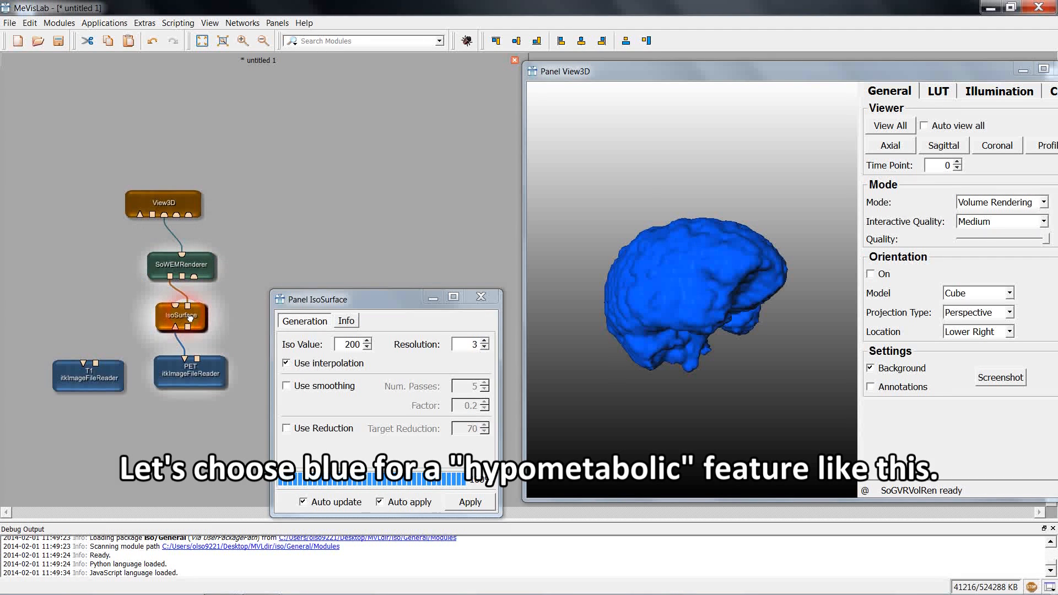
left_click(209, 309)
left_click(342, 254)
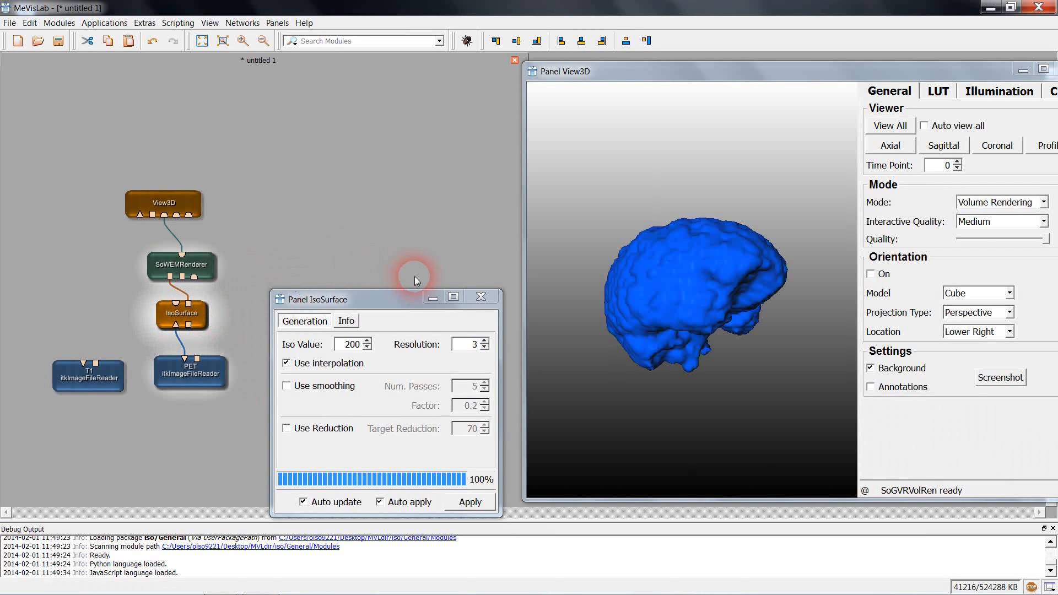
- Tune the PET IsoSurface's iso value to 18200 so that the surface has as few holes as possible
left_click(352, 347)
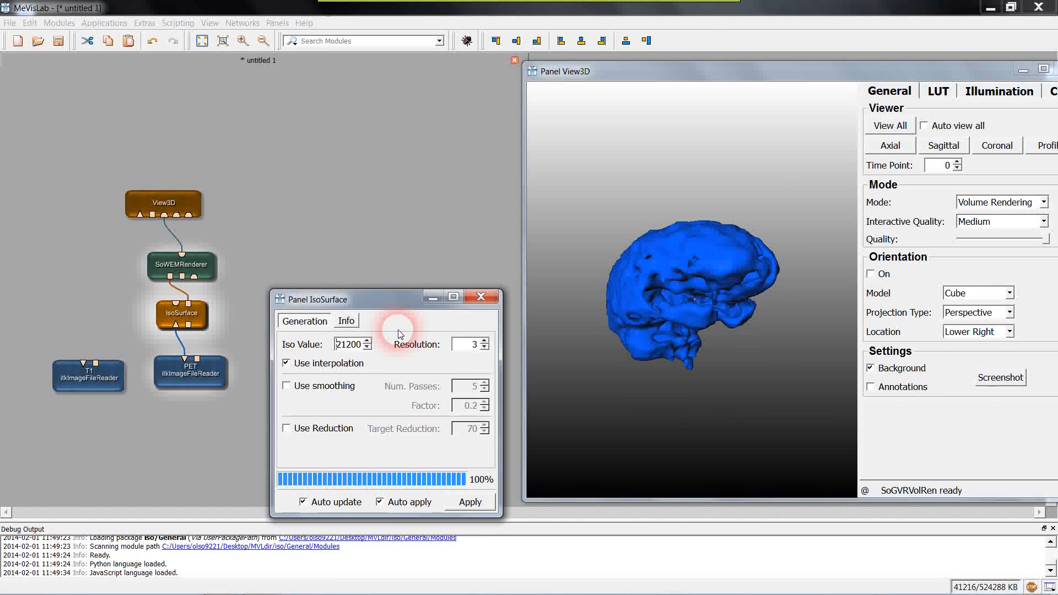
left_click(367, 347)
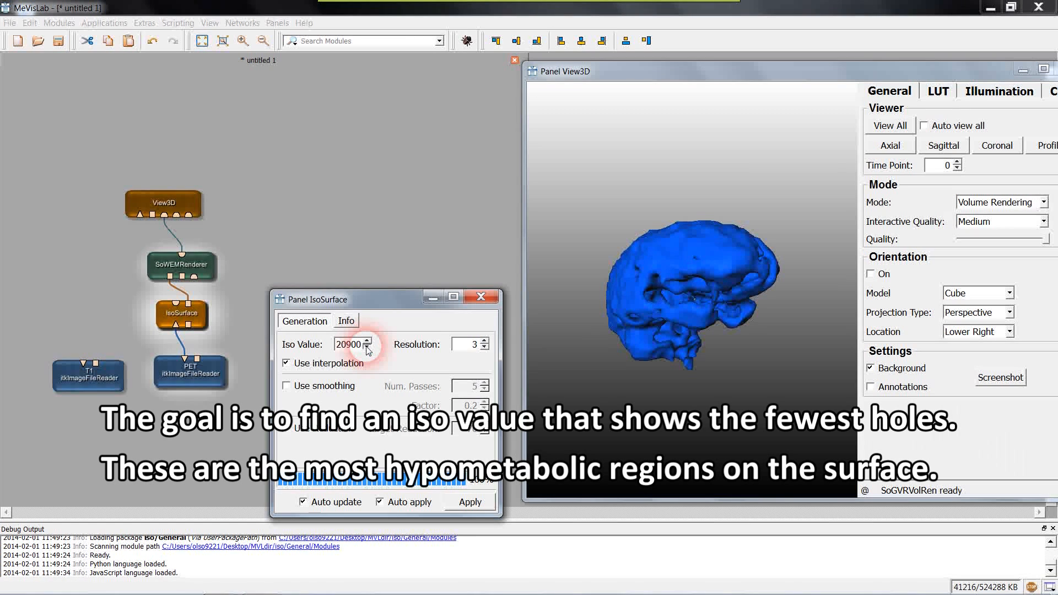
left_click(367, 348)
left_click(367, 348)
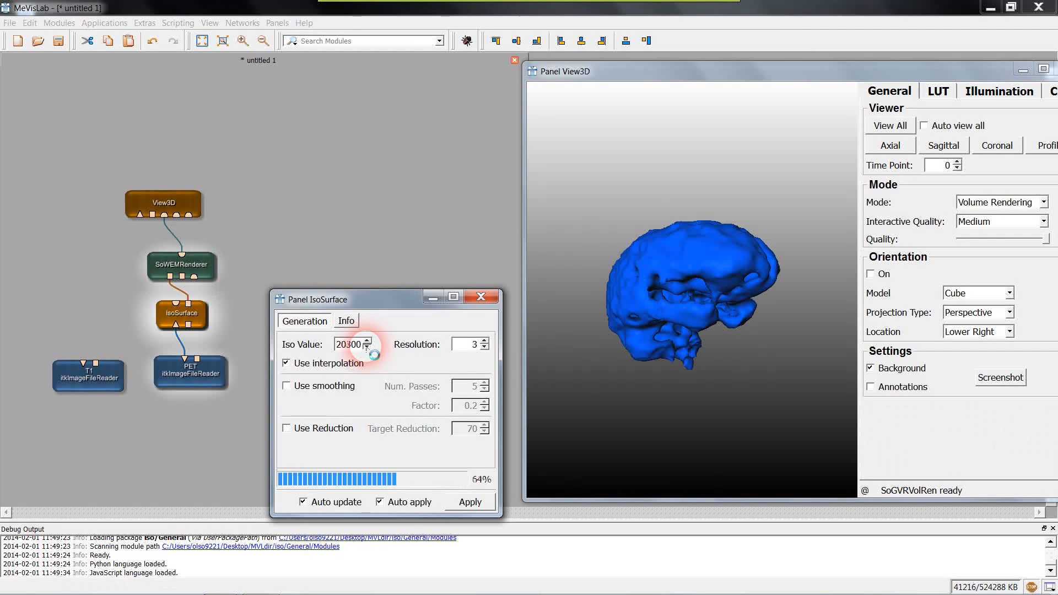
left_click(367, 348)
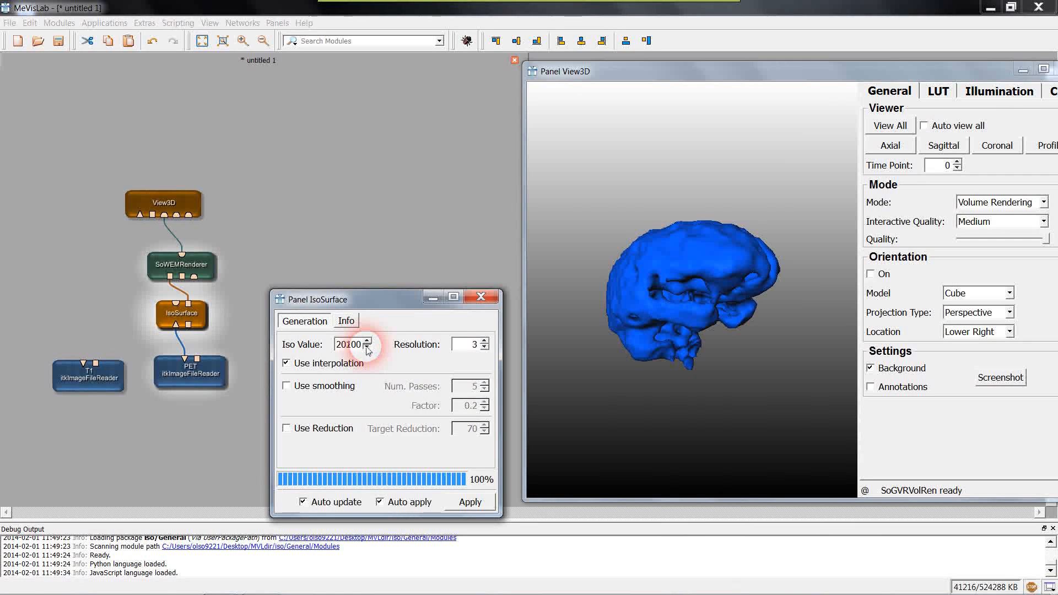
left_click(367, 348)
left_click(367, 347)
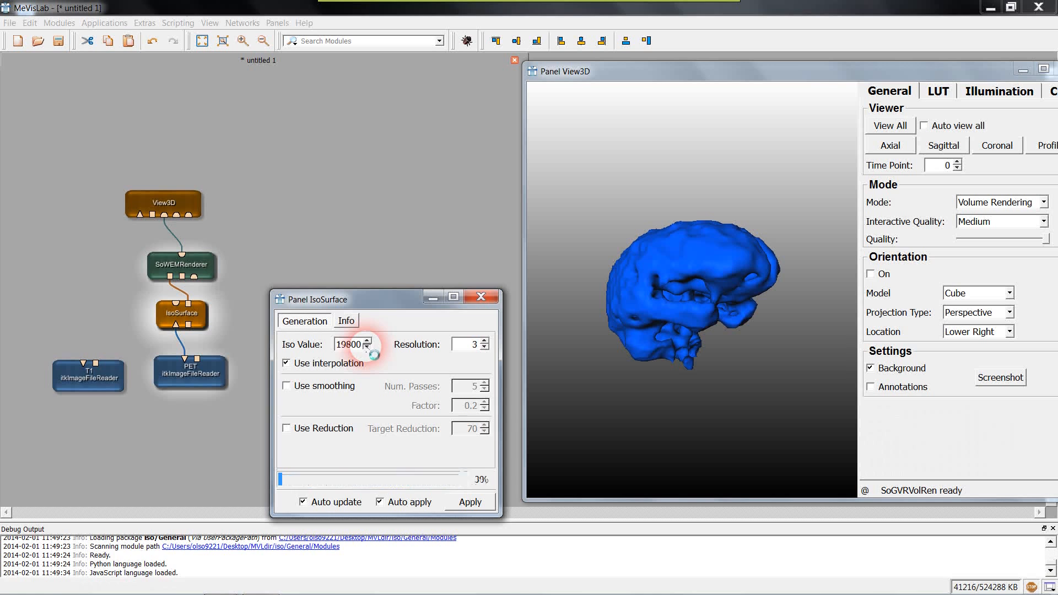
left_click(367, 347)
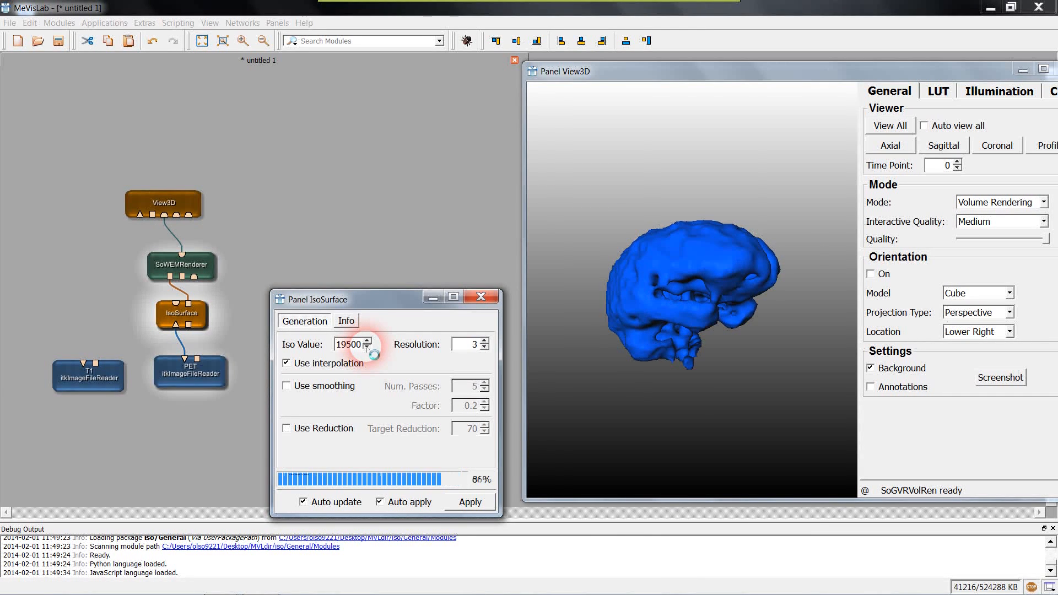
left_click(367, 348)
left_click(367, 348)
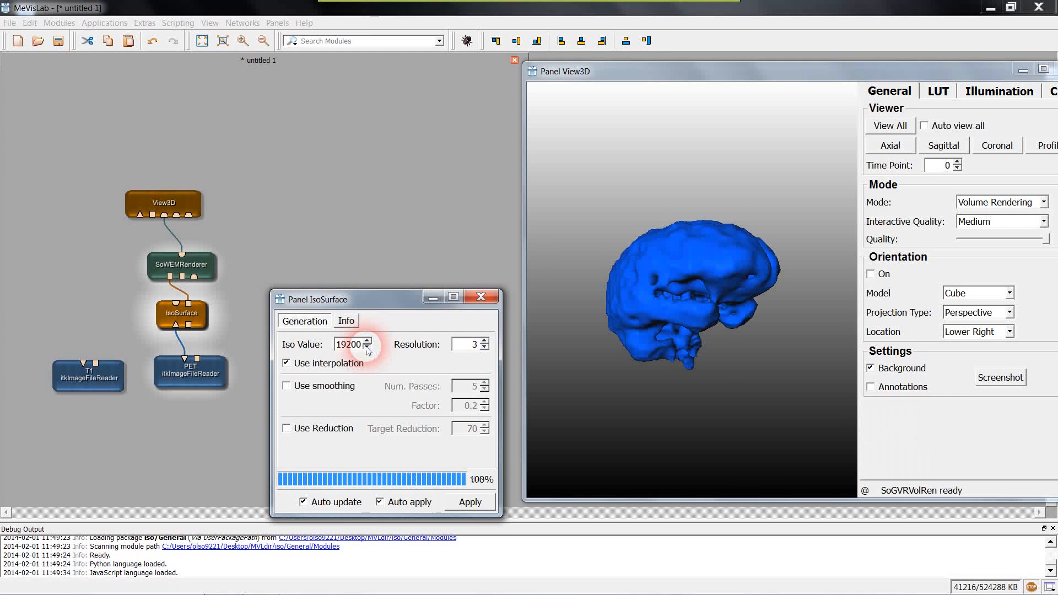
left_click(366, 348)
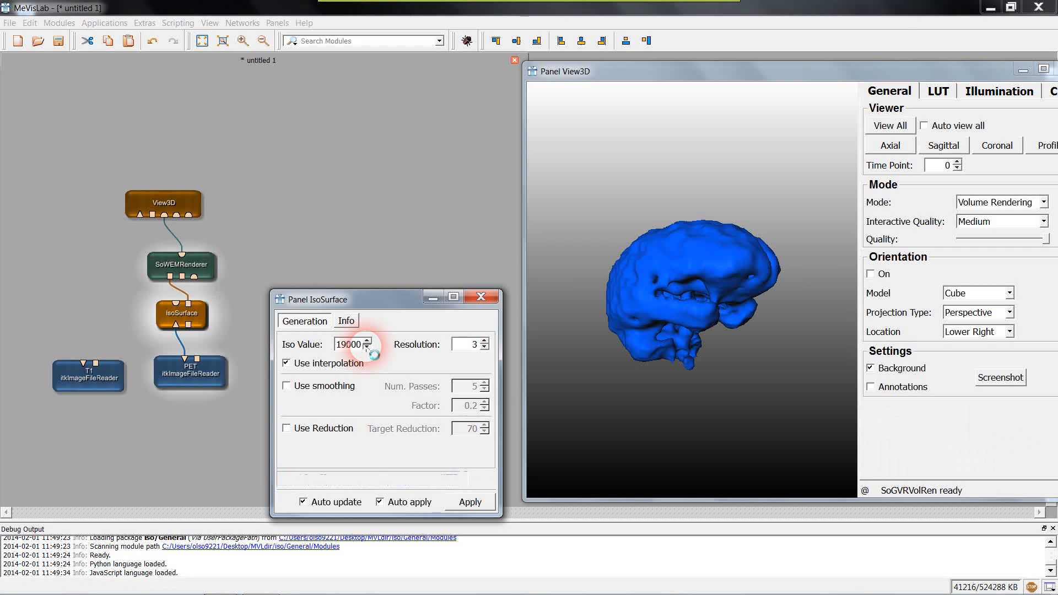
left_click(367, 348)
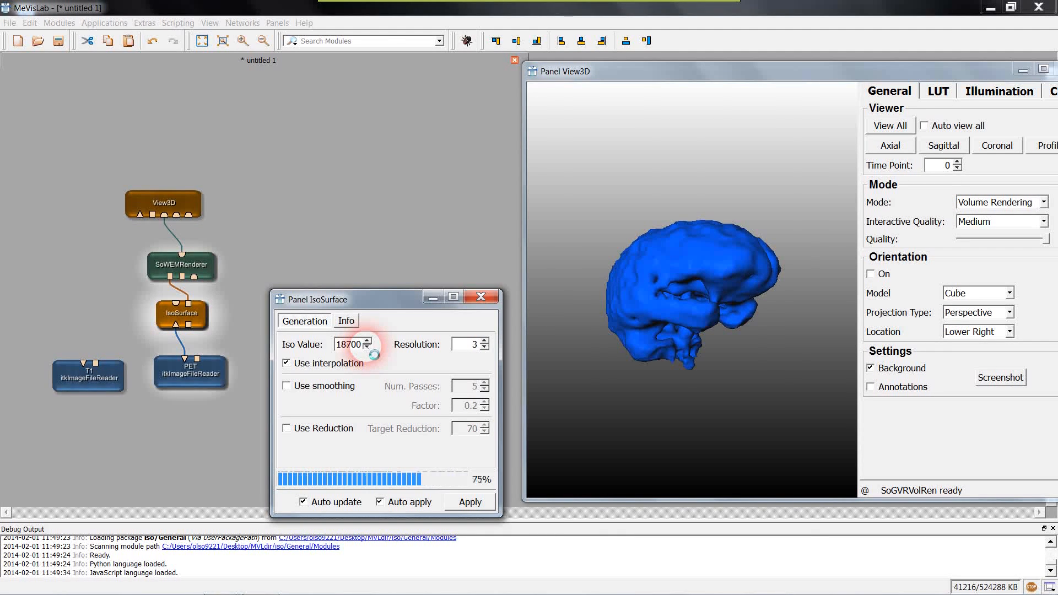
left_click_drag(756, 305, 776, 329)
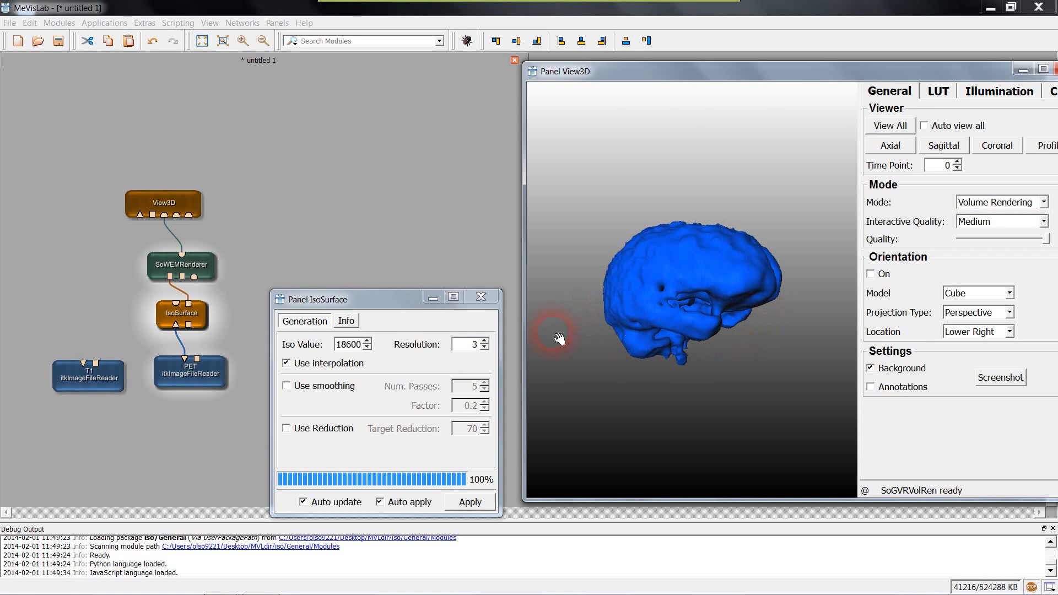
left_click(367, 347)
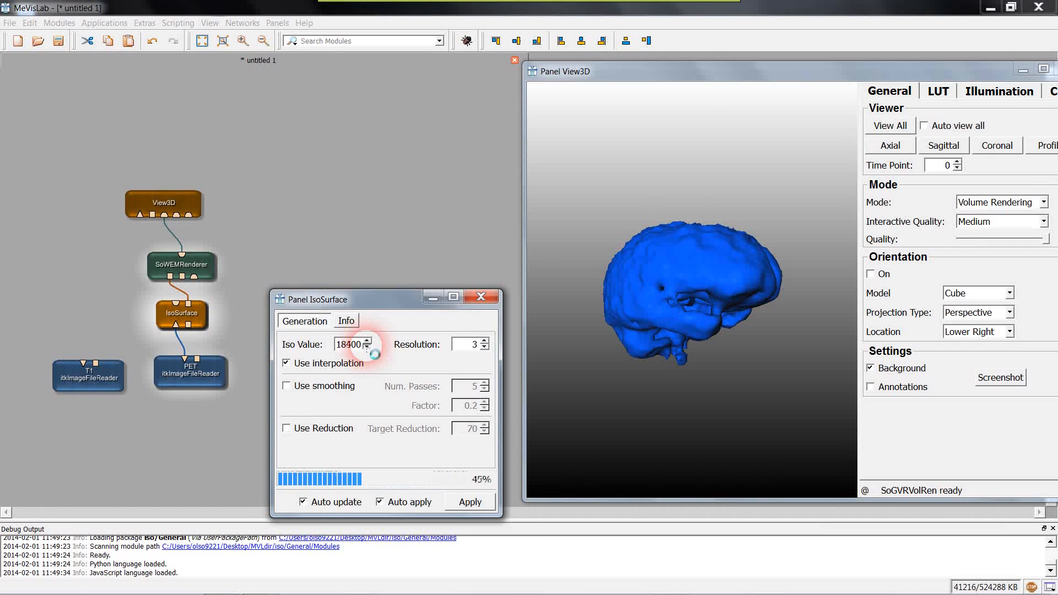
left_click(368, 348)
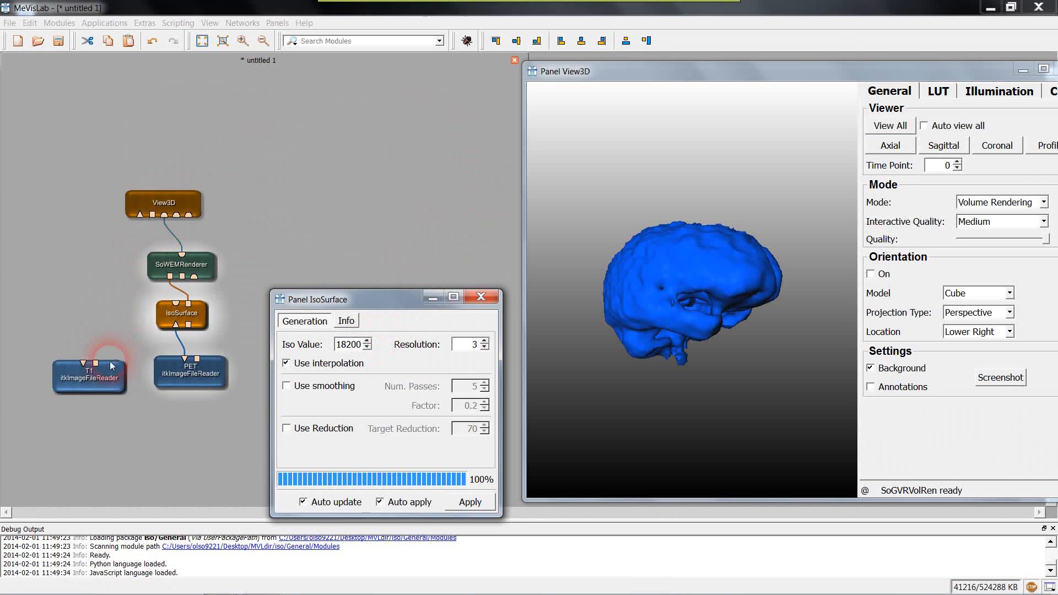
- Superimpose the T1 image by connecting its reader to View3D's image input, and clip the volume along the middle SubVolume range
left_click_drag(87, 369, 142, 219)
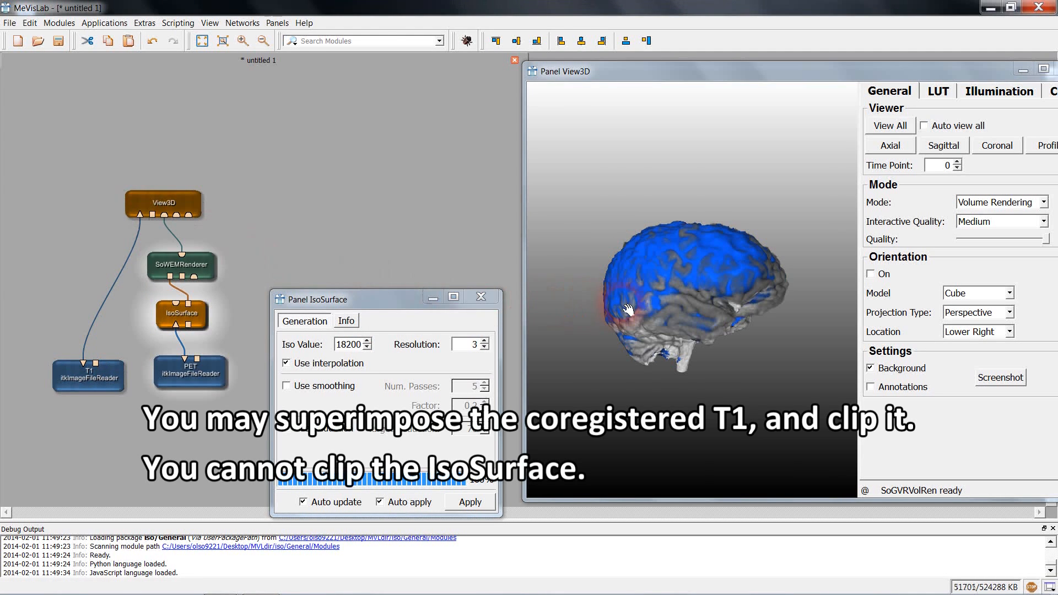
mouse_move(790, 306)
left_mouse_down()
mouse_move(647, 262)
mouse_move(584, 300)
mouse_move(573, 288)
mouse_move(637, 331)
mouse_move(694, 336)
mouse_move(774, 307)
left_mouse_up()
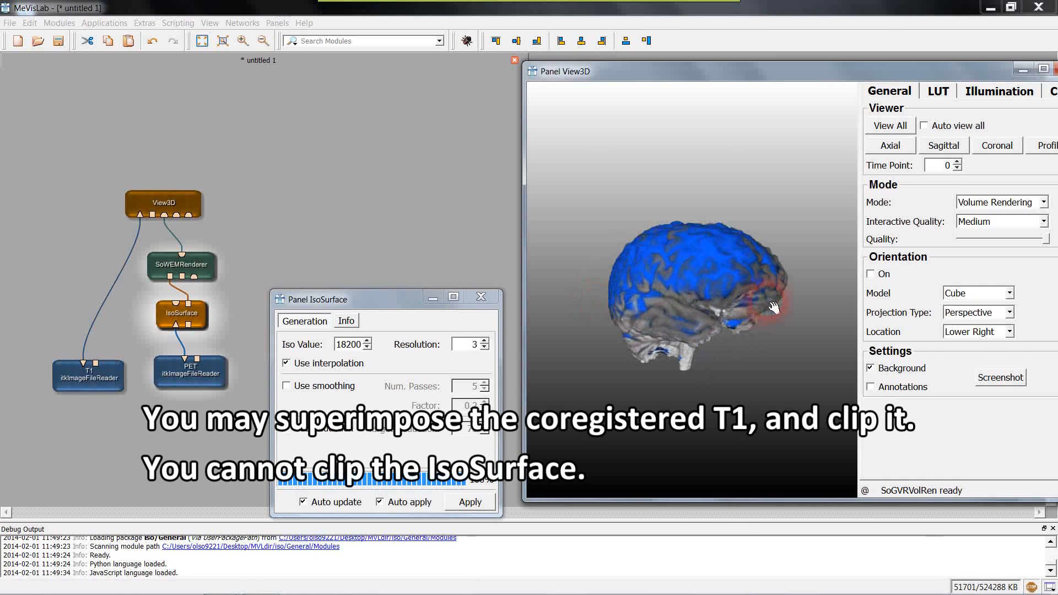
left_click(1052, 92)
left_click_drag(992, 73, 921, 78)
left_click_drag(1003, 184, 926, 180)
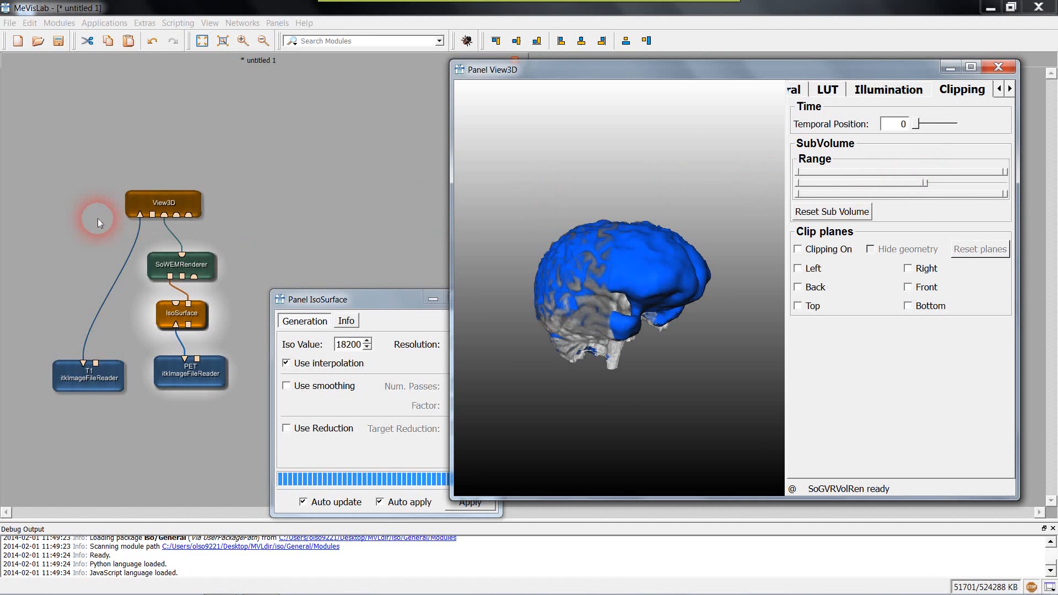
- Disconnect the T1 reader from View3D and restore the middle SubVolume range to its full extent
left_click_drag(140, 215, 126, 249)
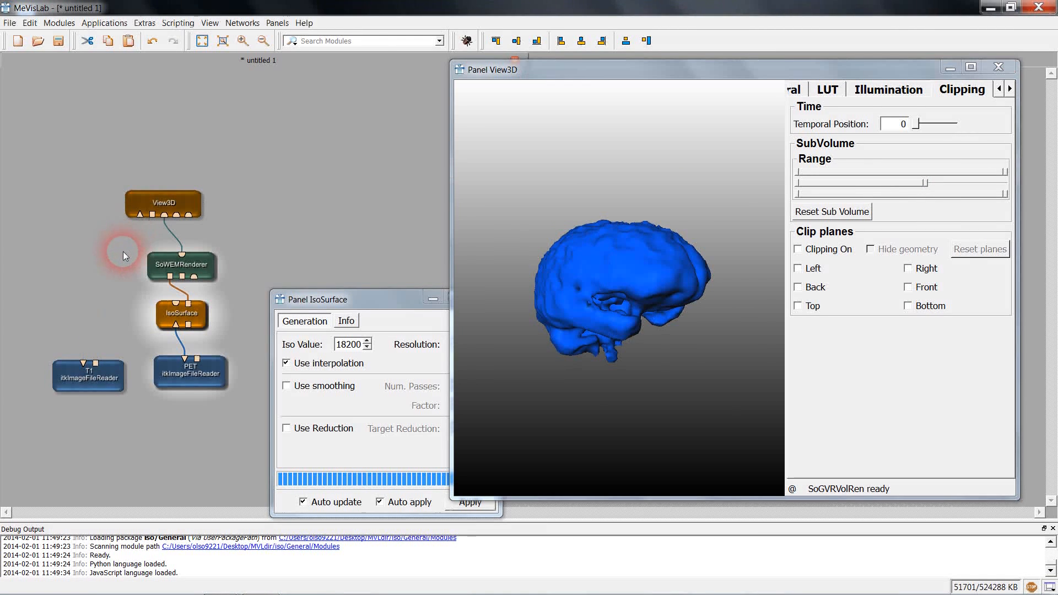
left_click_drag(925, 186, 1053, 180)
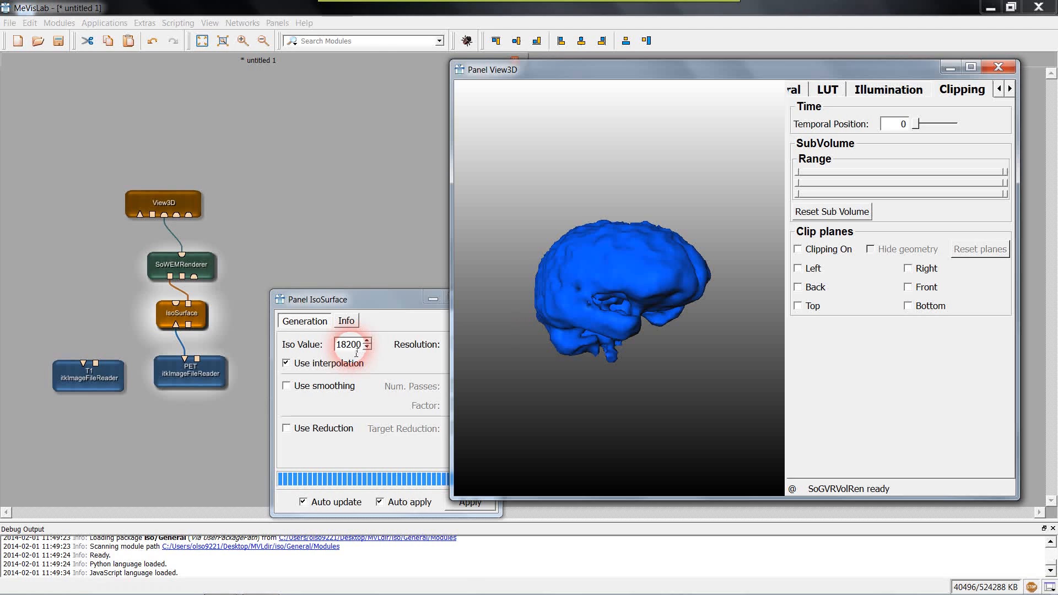
- Close the IsoSurface settings, then duplicate the connected SoWEMRenderer, IsoSurface and PET reader modules and place the copies beside the originals
left_click(379, 302)
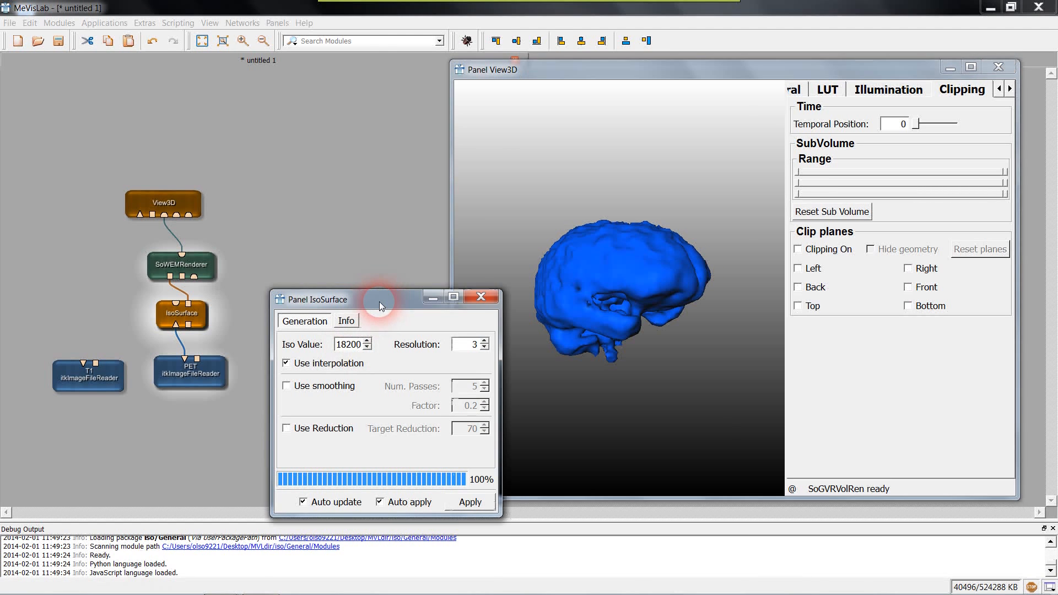
left_click(481, 298)
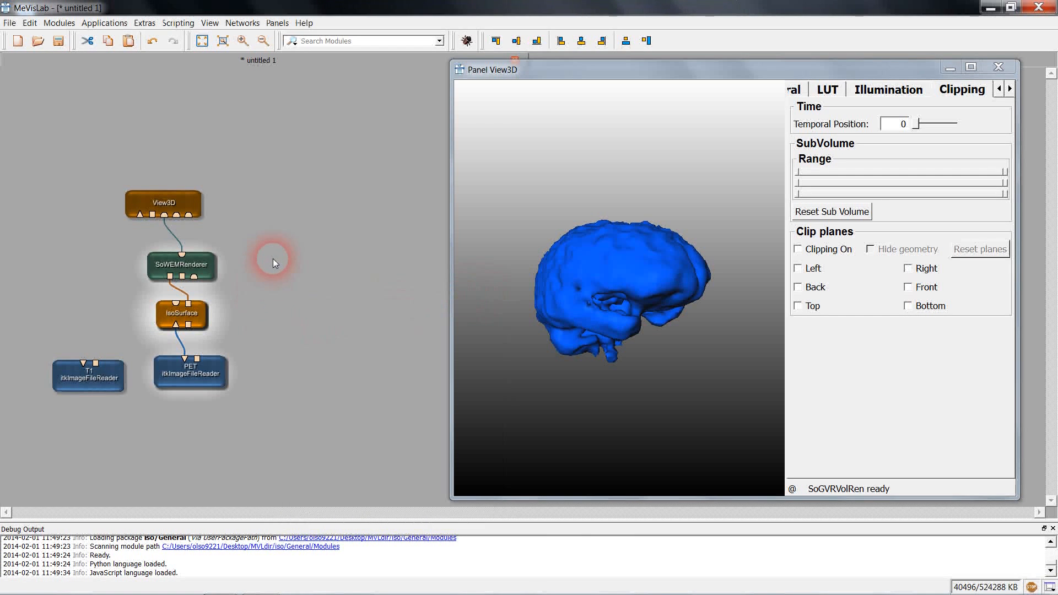
left_click_drag(276, 245, 185, 390)
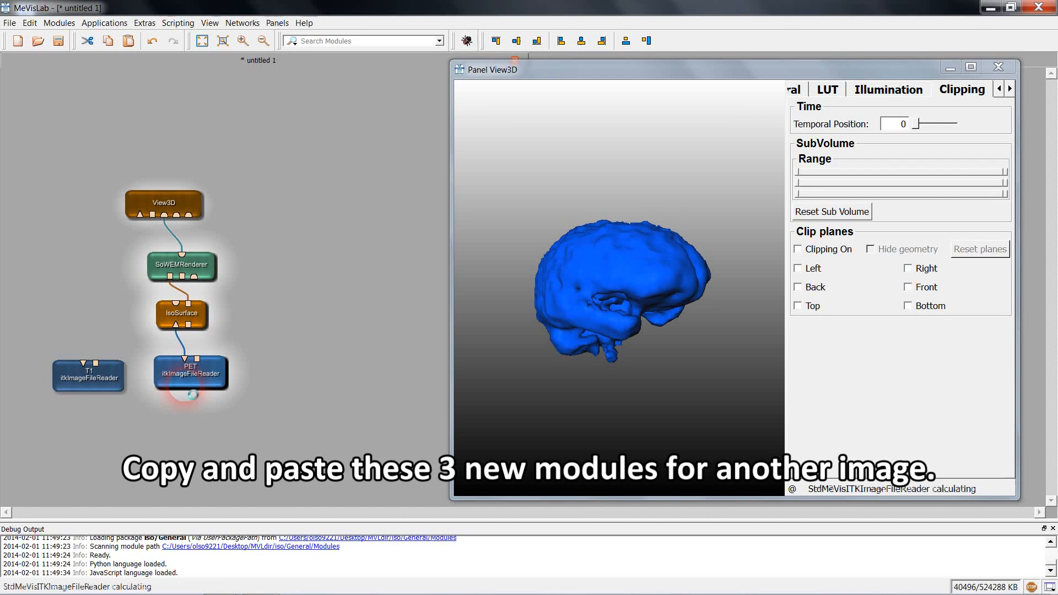
left_click(192, 394)
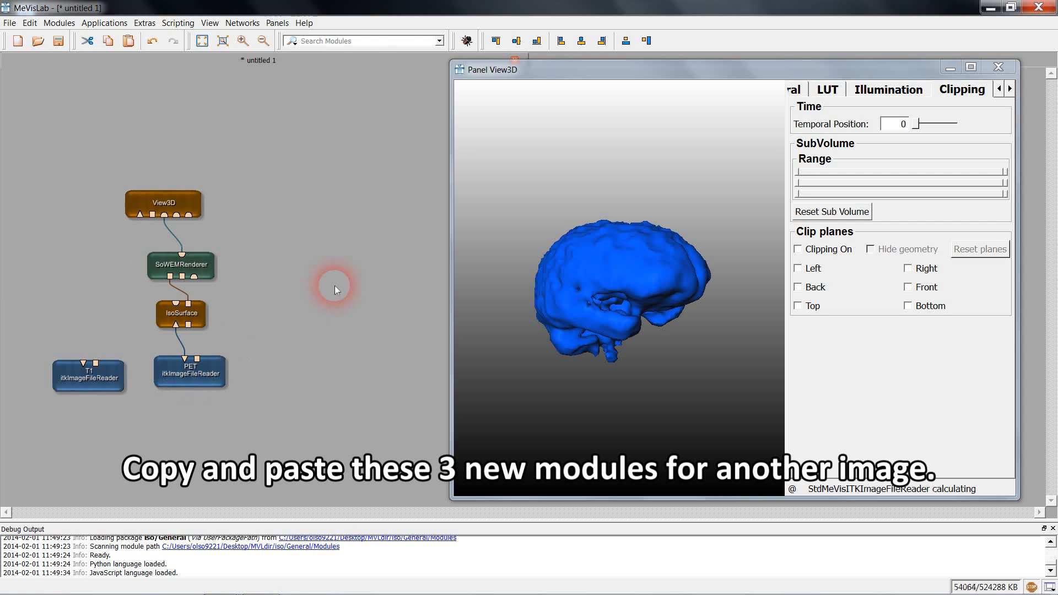
left_click(559, 74)
left_click_drag(559, 73, 681, 75)
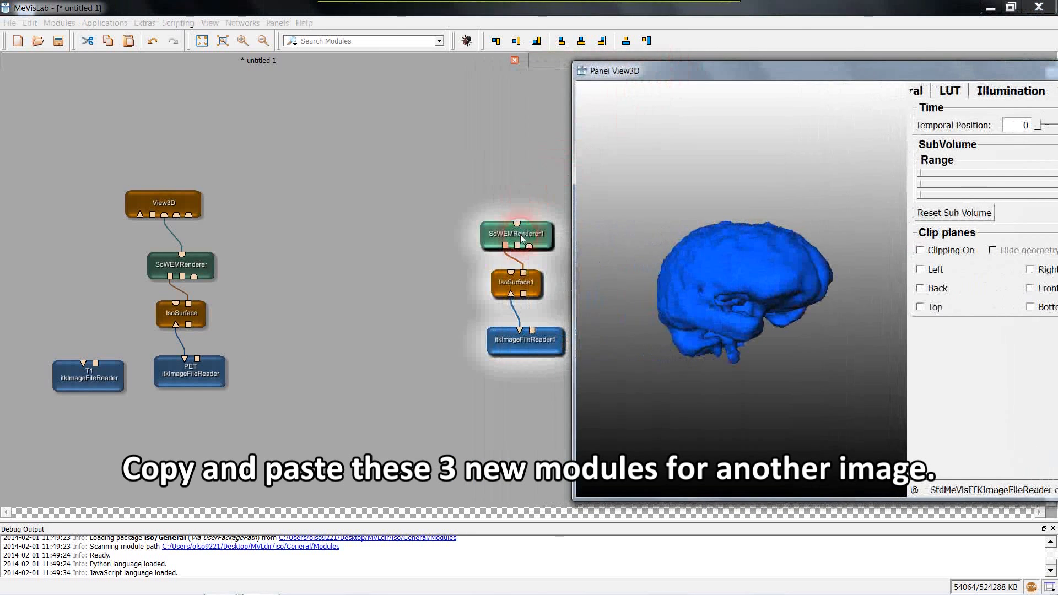
left_click_drag(515, 237, 259, 274)
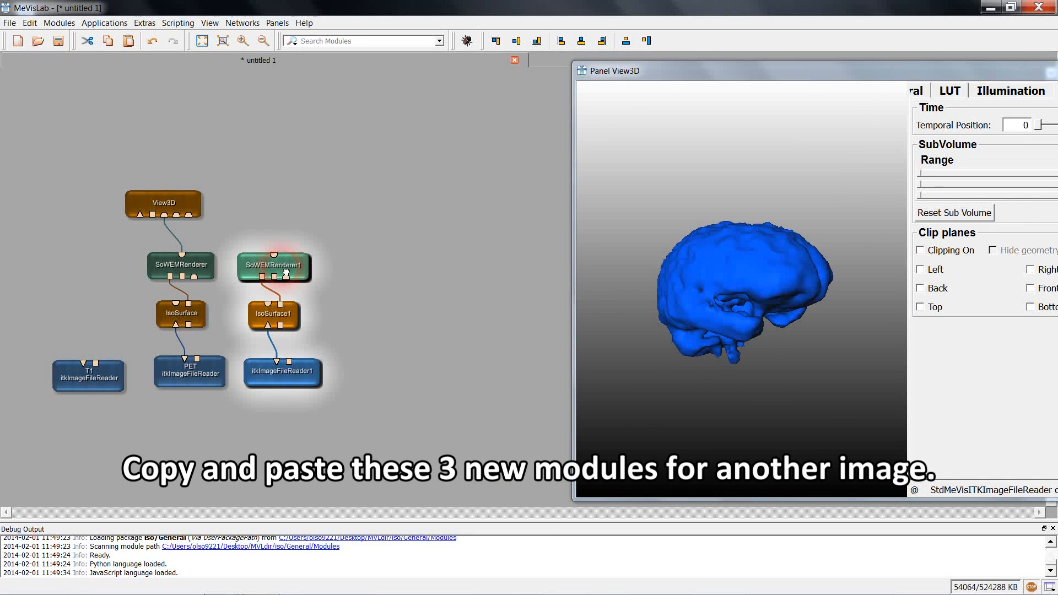
- Rename the duplicated image file reader as PETVOI
right_click(279, 373)
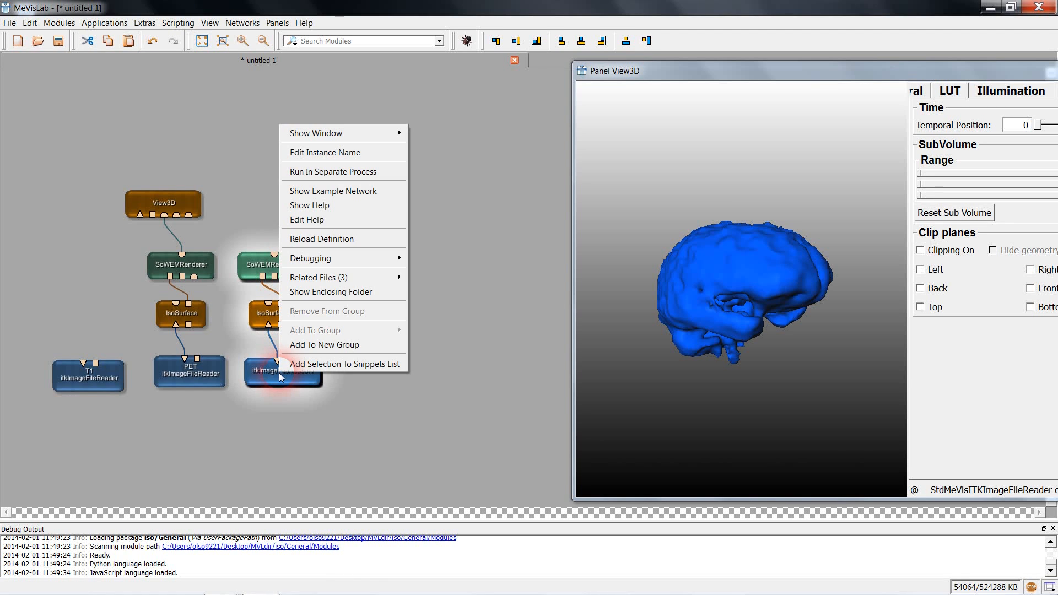
left_click(375, 154)
type("PETVOI")
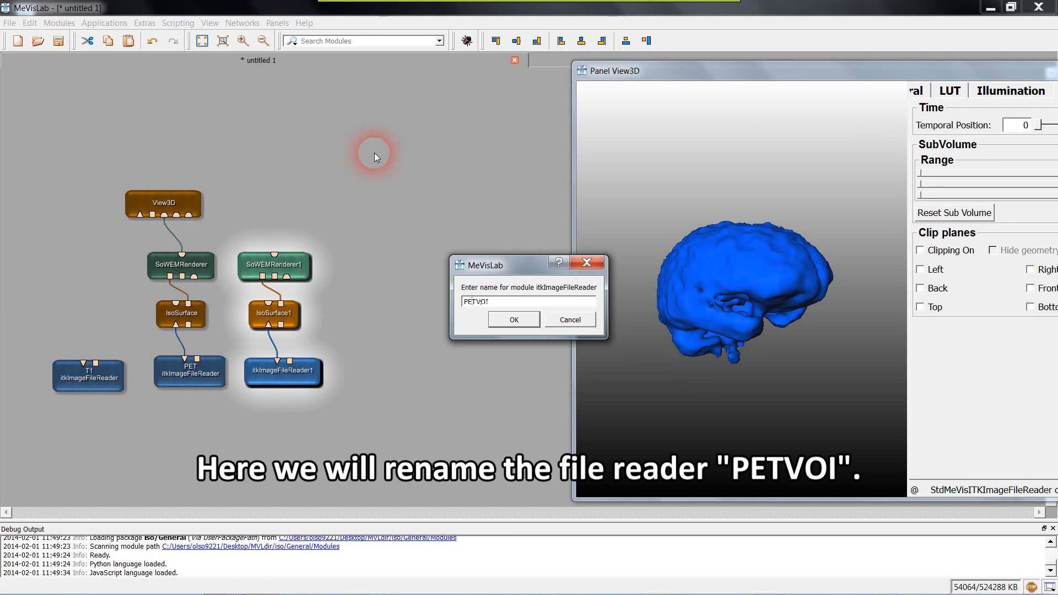
key("Return")
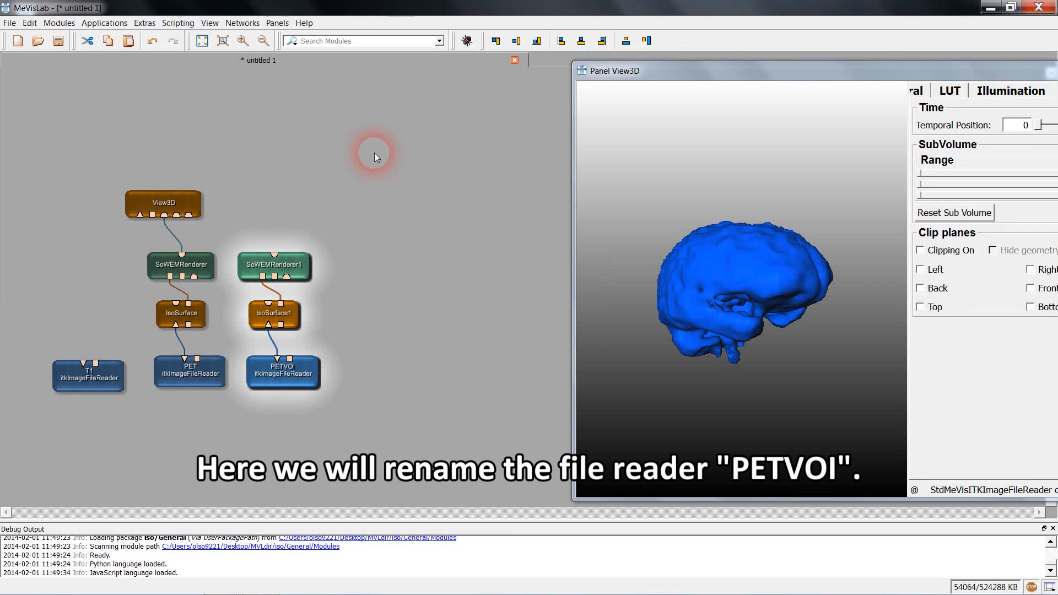
- Load the header file PETAC_resl180y_2T1_m_INV_VOI.hdr from the SA folder into the PETVOI reader
double_click(290, 373)
left_click(595, 220)
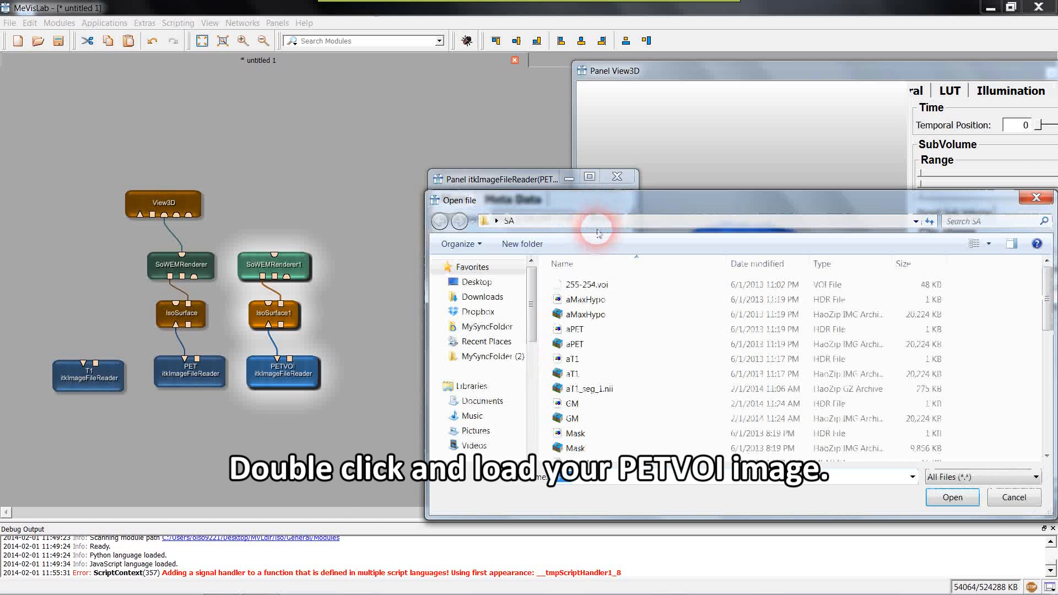
left_click(1046, 428)
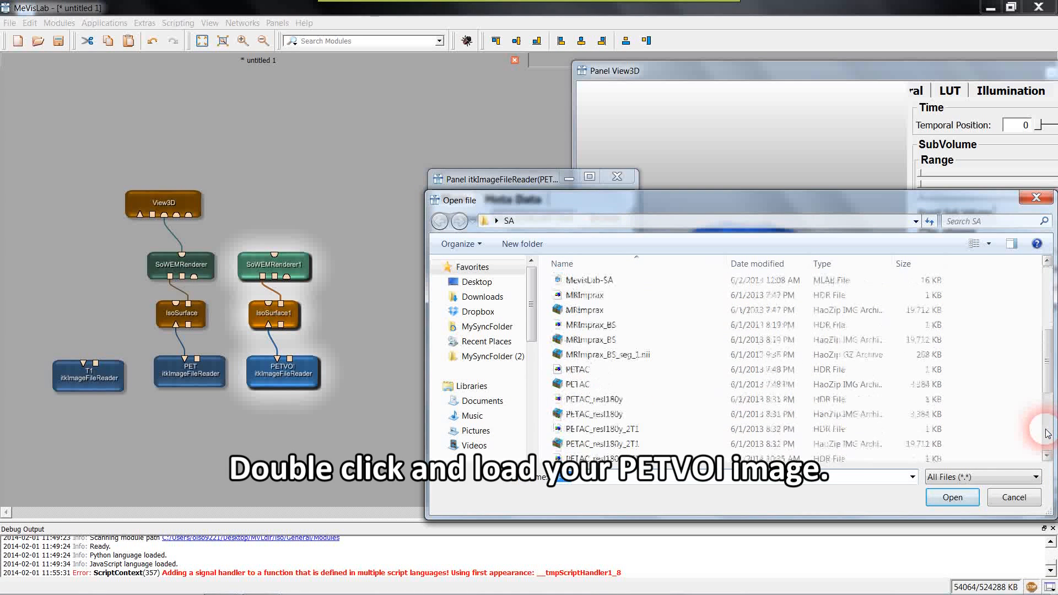
left_click(1046, 444)
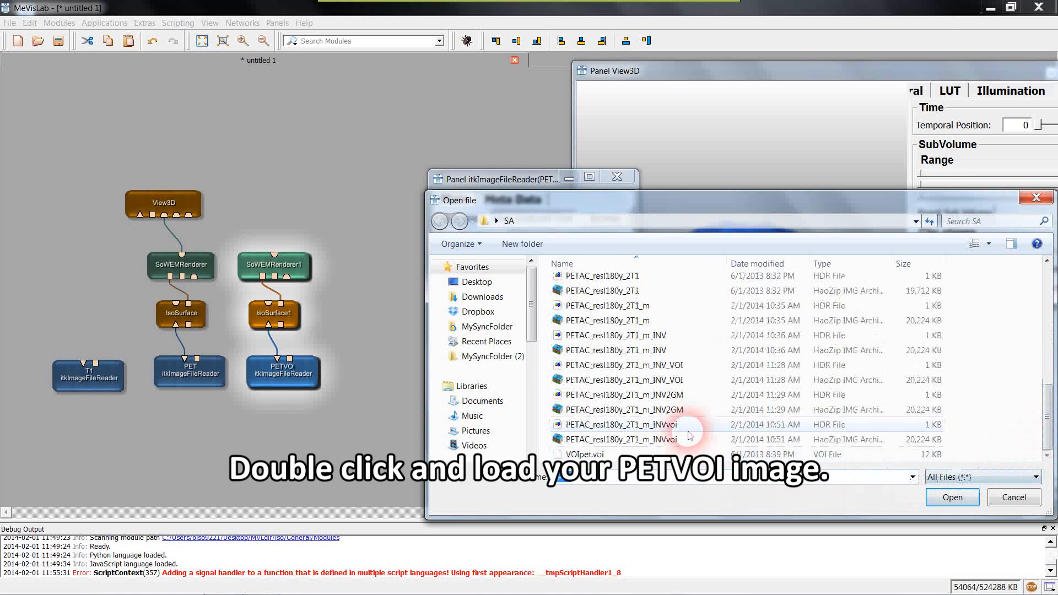
left_click(690, 366)
double_click(690, 367)
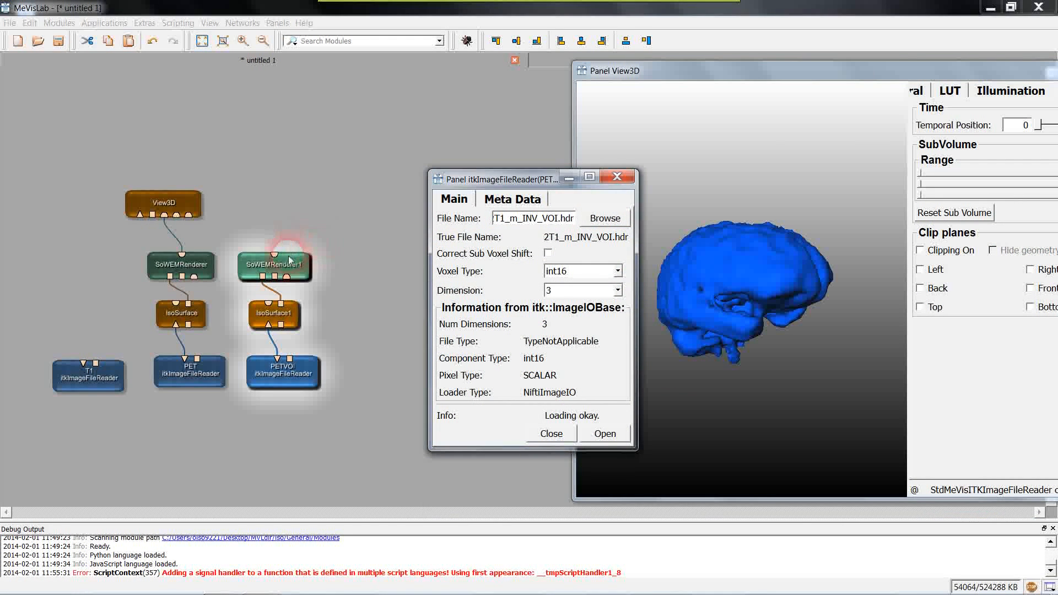
- Connect SoWEMRenderer1 to View3D's inInvPostLUT input and set its diffuse color to red
left_click_drag(274, 255, 176, 217)
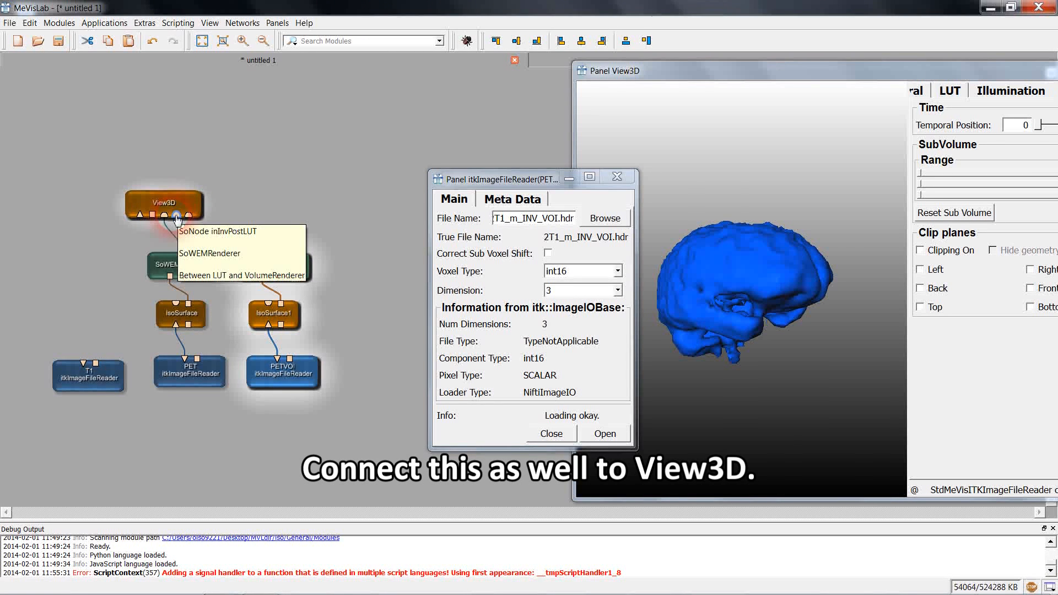
double_click(261, 265)
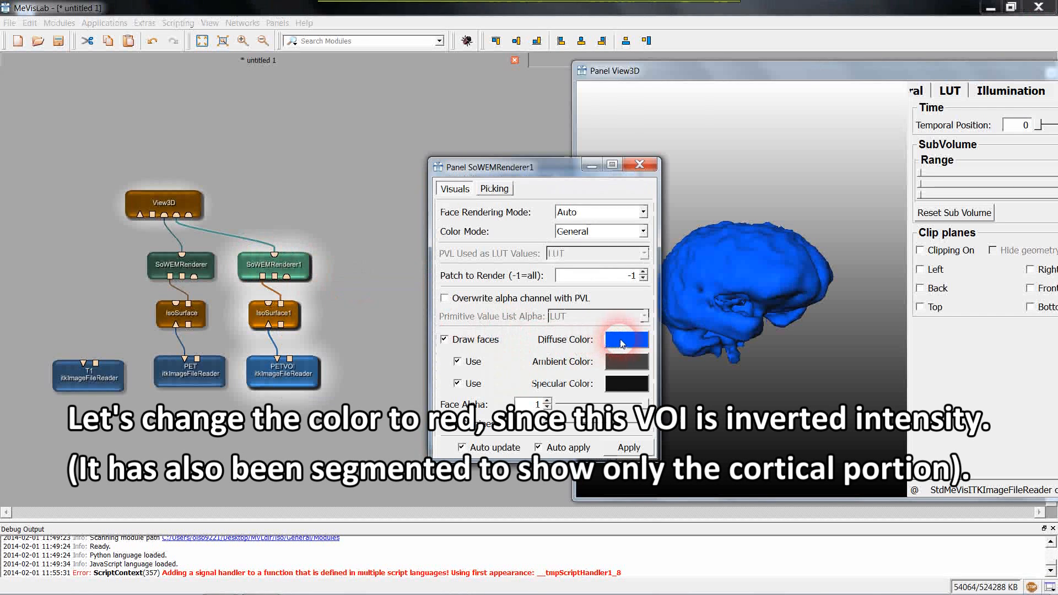
left_click(622, 343)
left_click(431, 281)
left_click(598, 407)
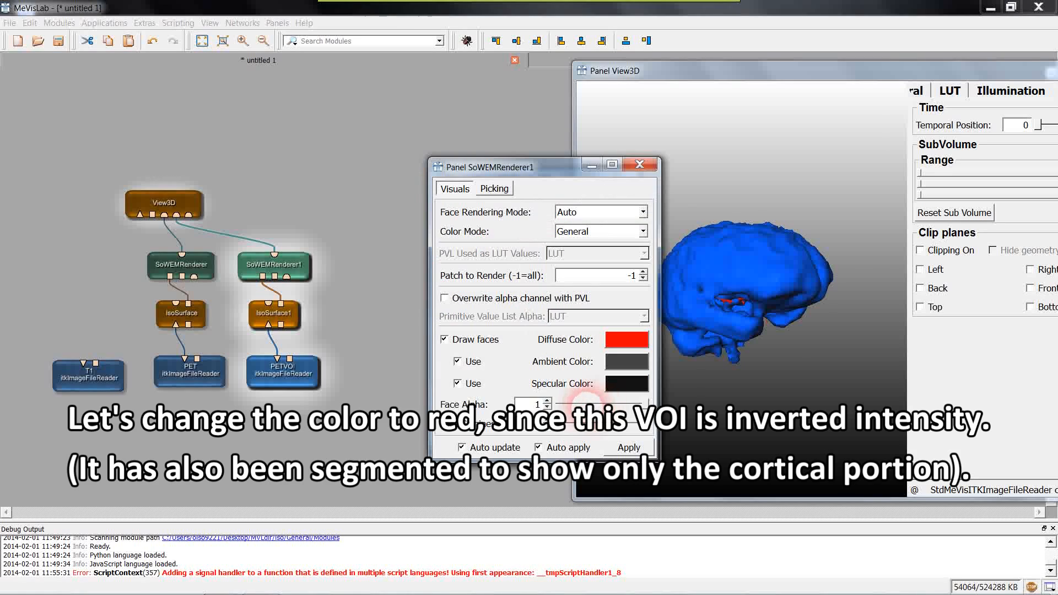
left_click(639, 165)
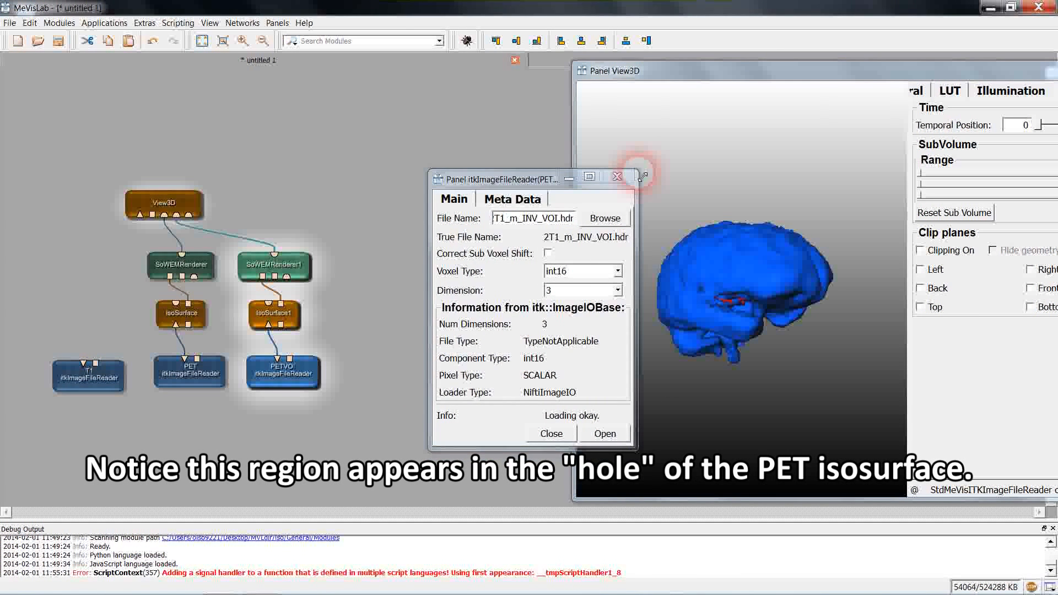
- Close the PETVOI reader settings, then set IsoSurface1's iso value to 8200 and its resolution to 1
left_click(617, 177)
left_click(272, 315)
double_click(270, 313)
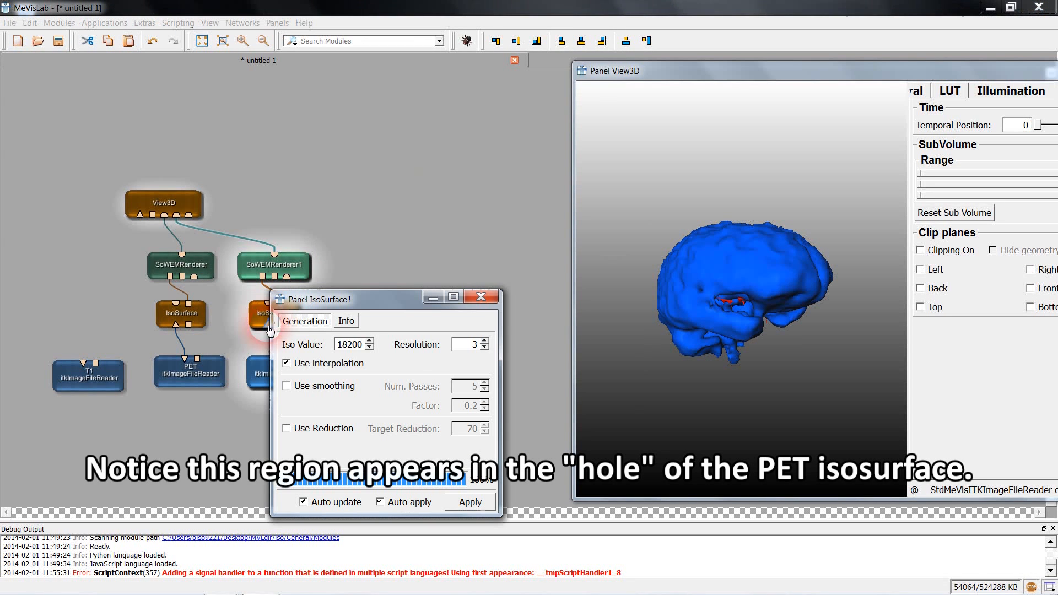
left_click_drag(342, 345, 270, 341)
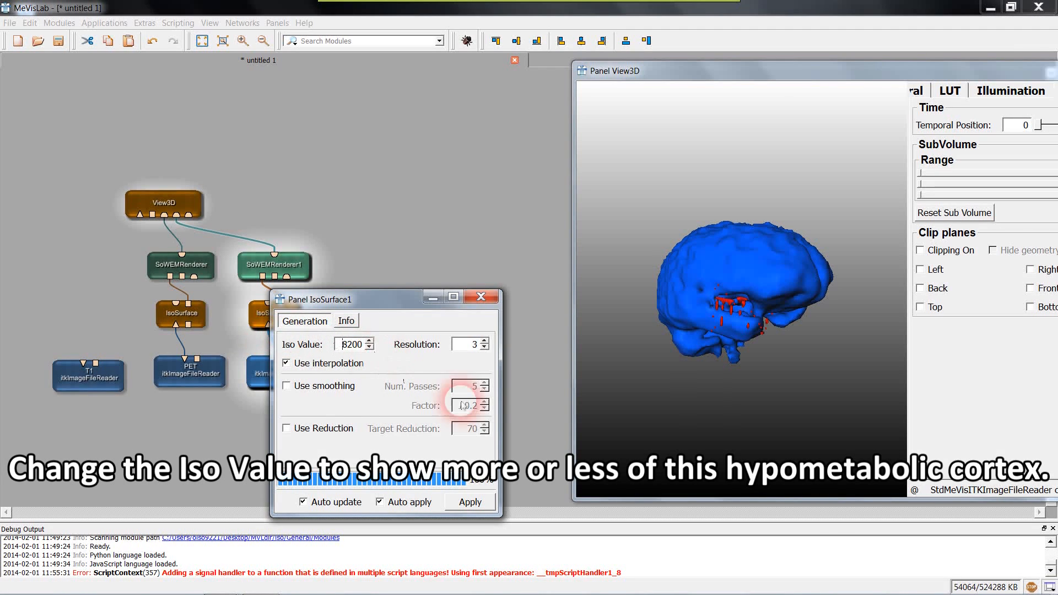
left_click_drag(809, 348, 772, 316)
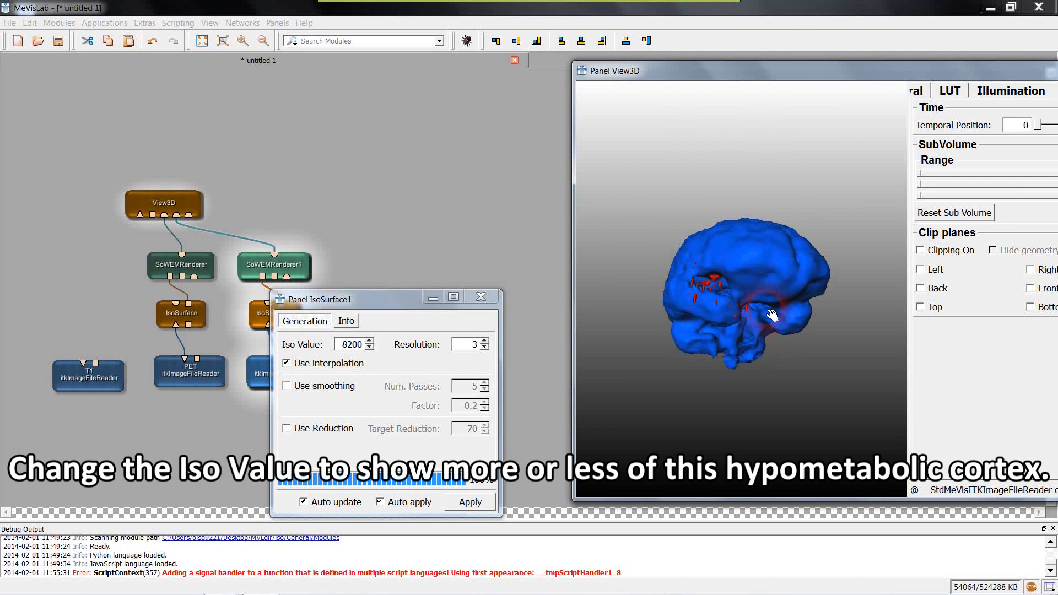
left_click(484, 347)
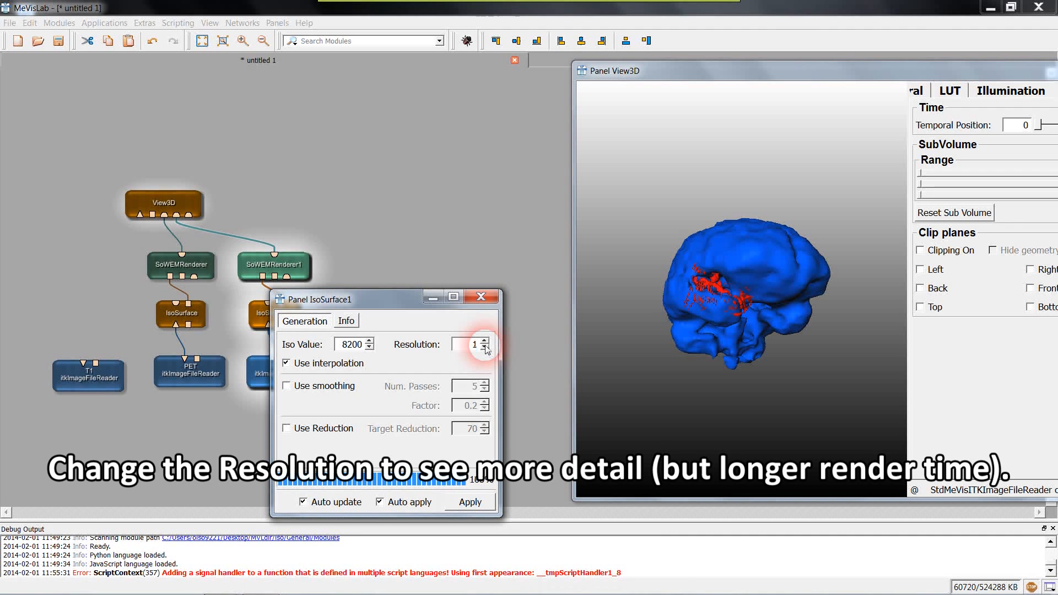
left_click_drag(739, 316, 660, 330)
left_click_drag(661, 322, 754, 352)
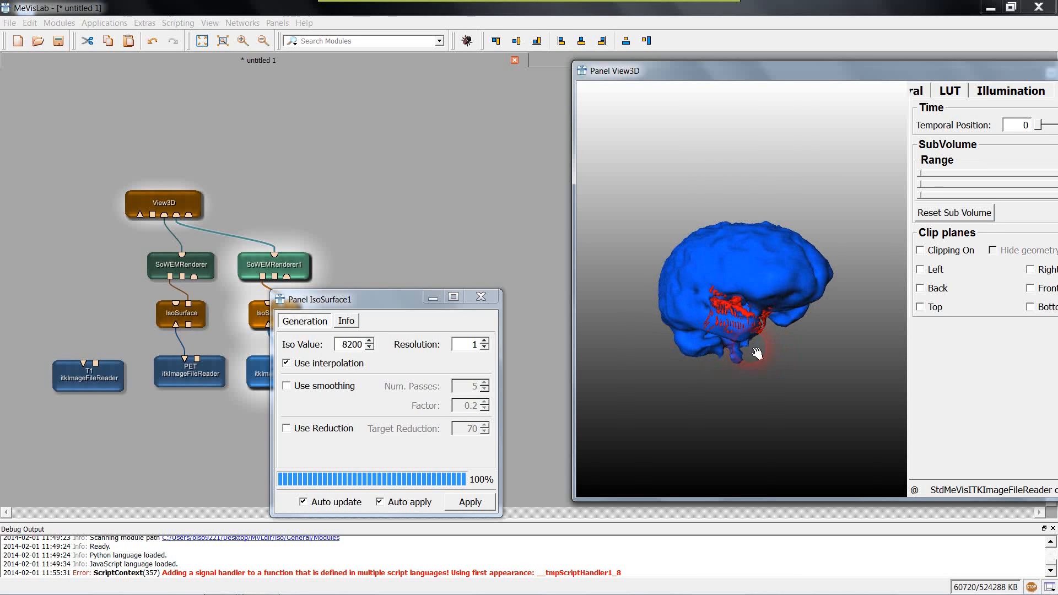
- Set IsoSurface1's iso value to 10200 and its resolution to 2
left_click(346, 344)
left_click_drag(348, 347, 298, 350)
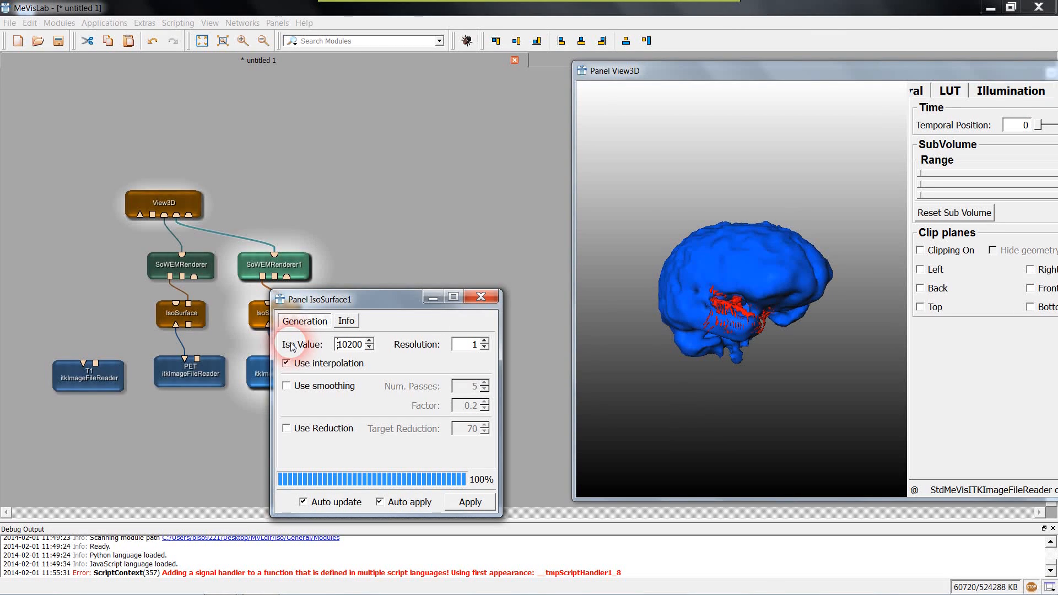
left_click(485, 347)
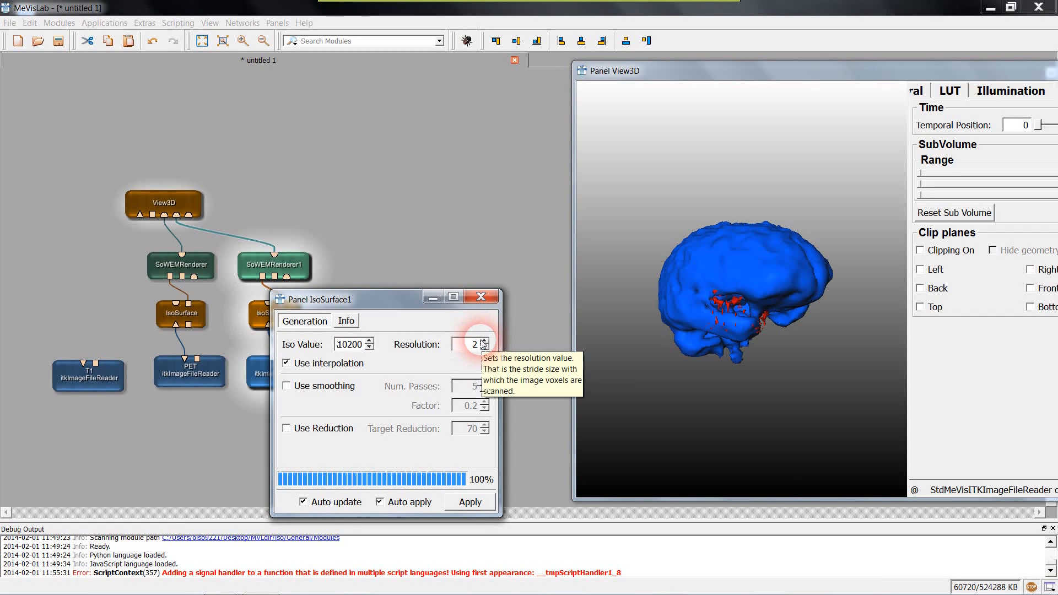
- Set IsoSurface1's iso value to 17200 and its resolution to 1, and look at the red region from another angle
left_click(351, 345)
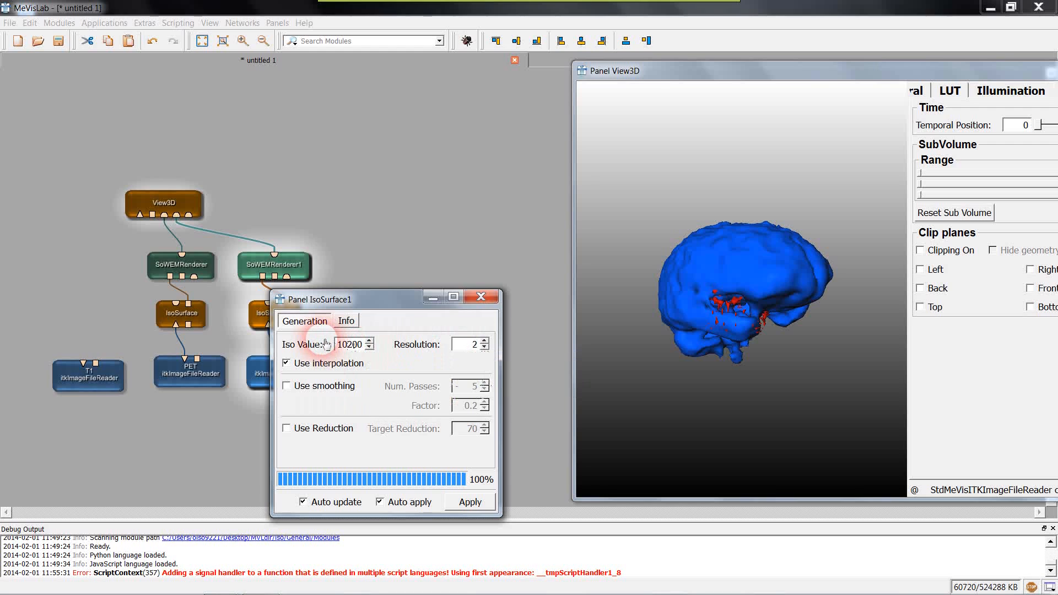
key("Return")
key("Return")
key("Return")
left_click(484, 347)
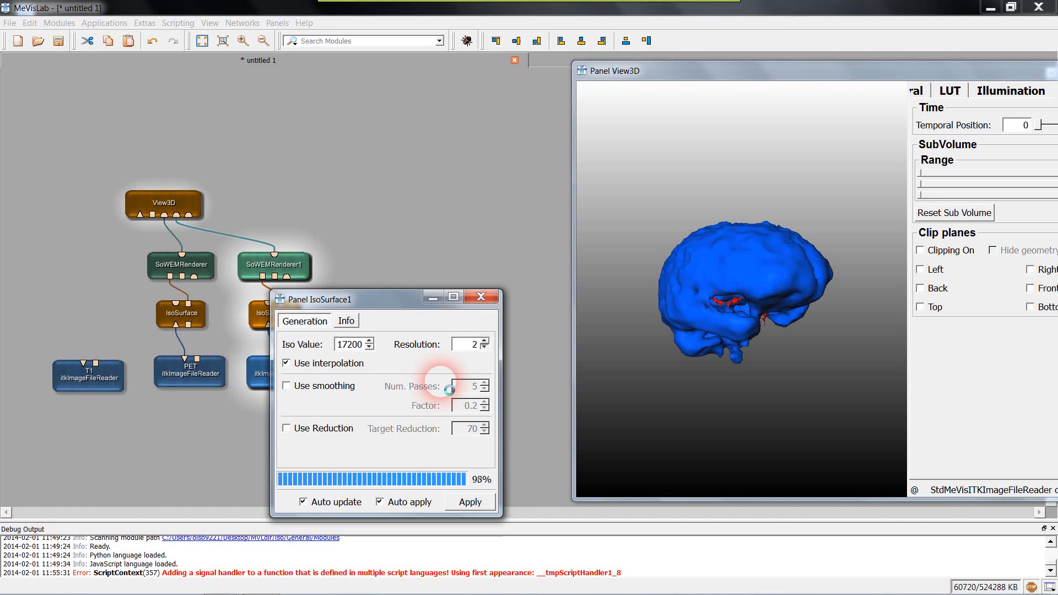
left_click(737, 349)
left_click_drag(736, 348, 772, 355)
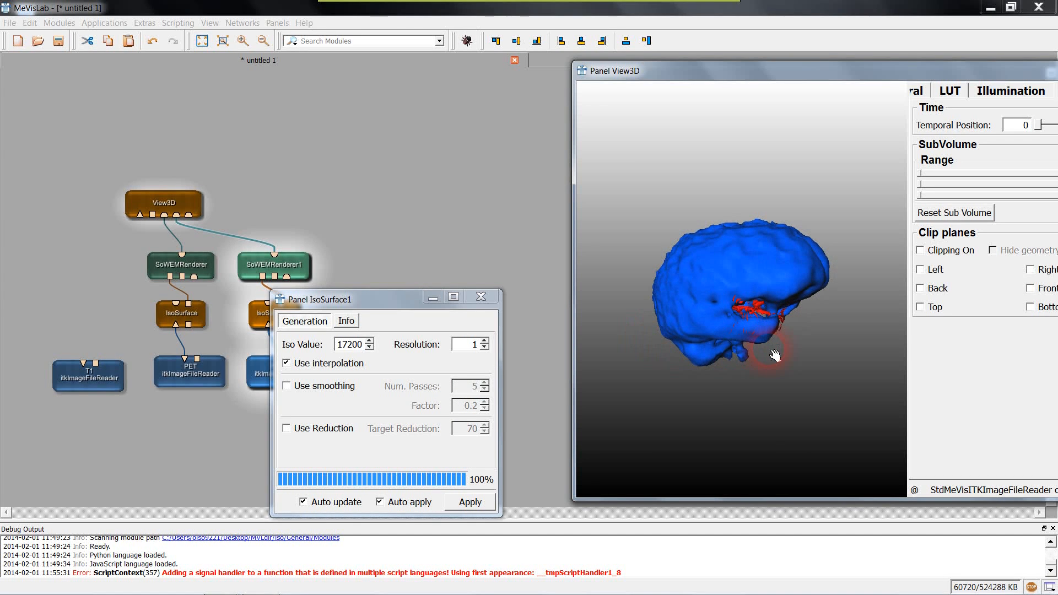
- Connect the T1 reader's output to View3D's image input and disconnect the PET's SoWEMRenderer from View3D
left_click(91, 368)
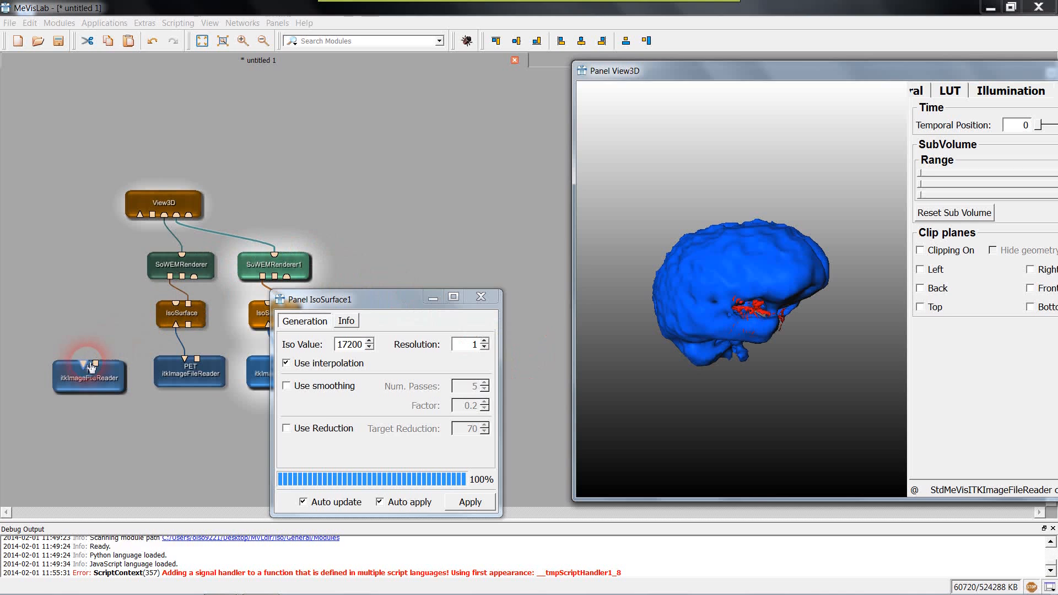
left_click_drag(87, 367, 140, 218)
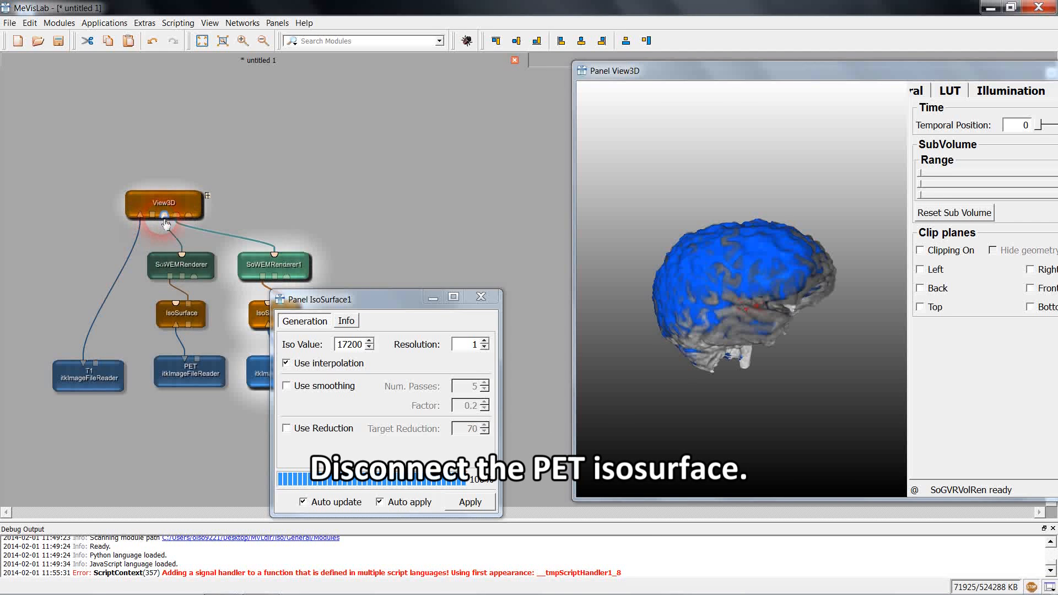
left_click_drag(165, 222, 163, 232)
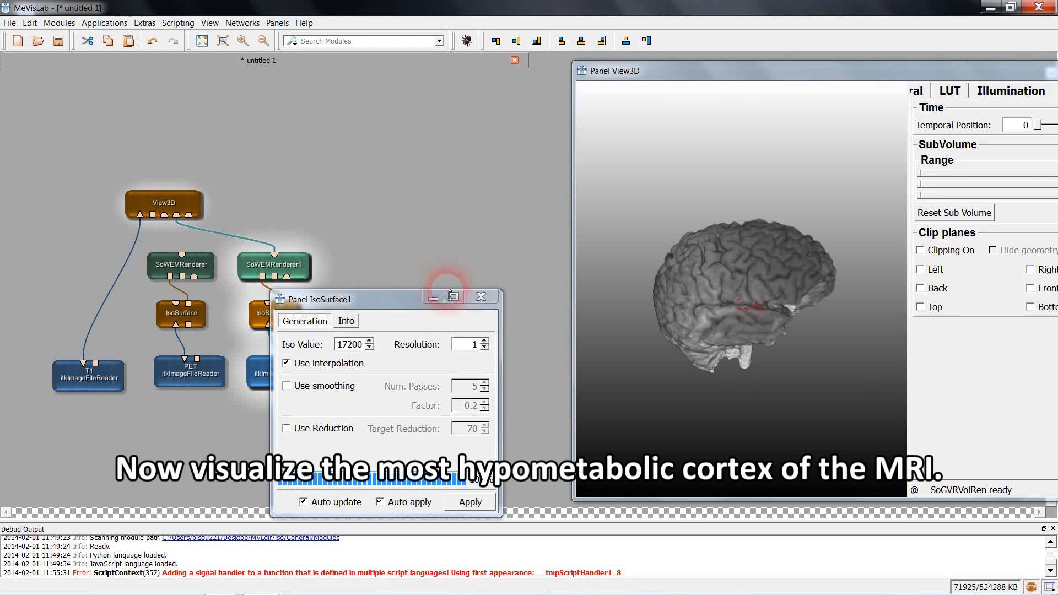
- Close the IsoSurface1 settings, then lower the upper limit of View3D's second subvolume range to cut the MRI open at the red region
left_click(481, 297)
left_click_drag(742, 384, 697, 353)
left_click_drag(842, 76, 588, 86)
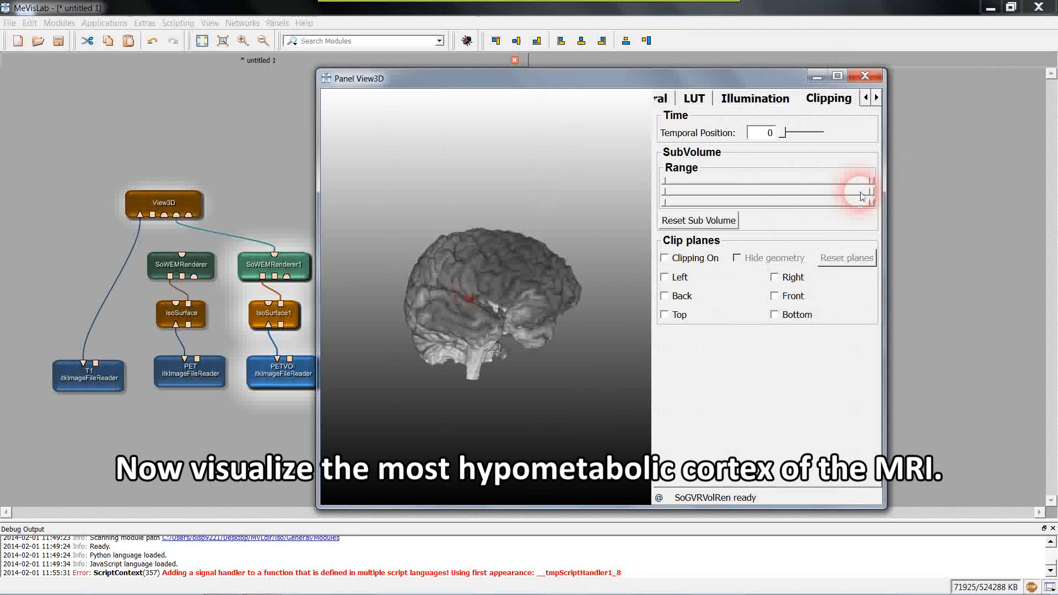
left_click_drag(870, 191, 796, 210)
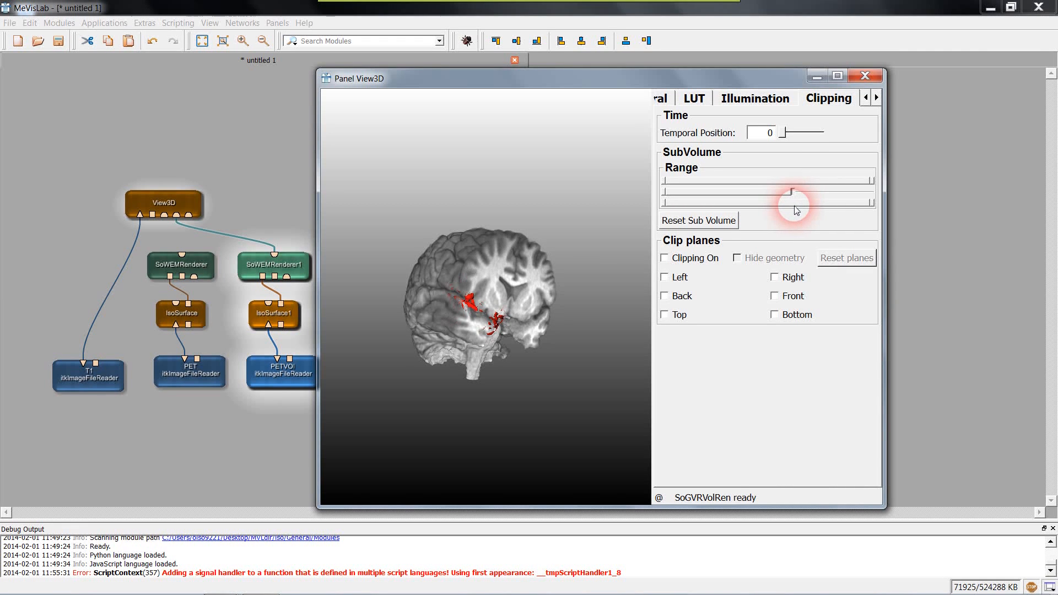
mouse_move(605, 354)
left_mouse_down()
mouse_move(524, 369)
mouse_move(647, 344)
mouse_move(589, 349)
left_mouse_up()
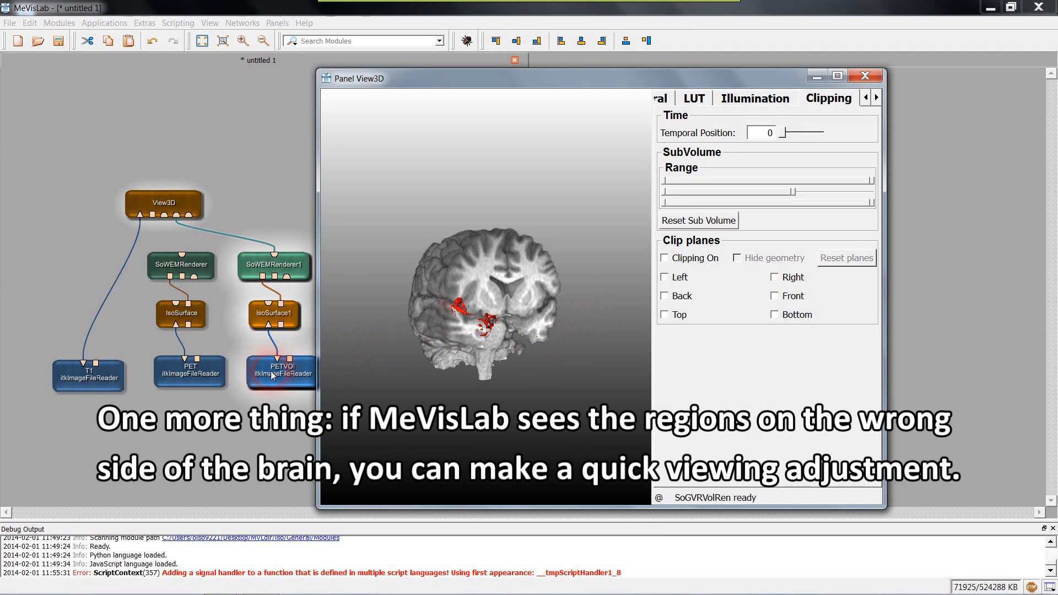
- Add an itkFlipImageFilter module to the network
left_click(351, 47)
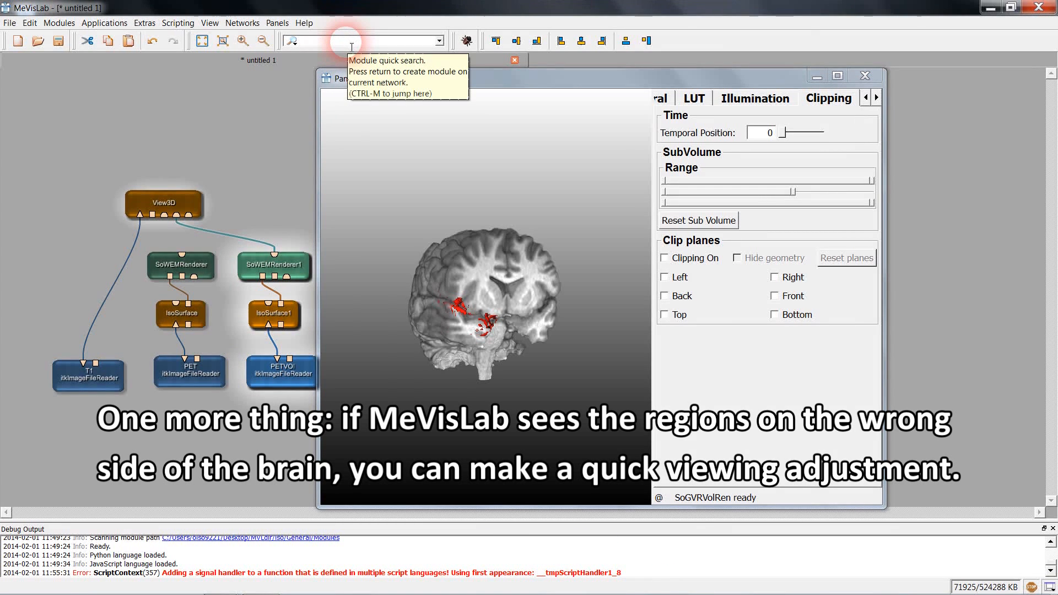
type("fli")
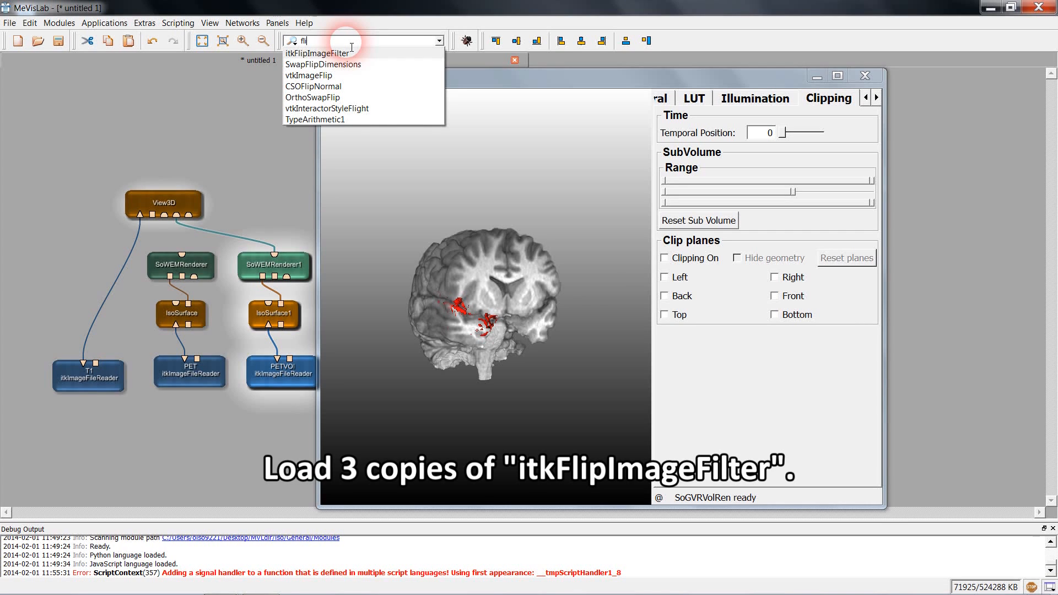
key("Down")
key("Return")
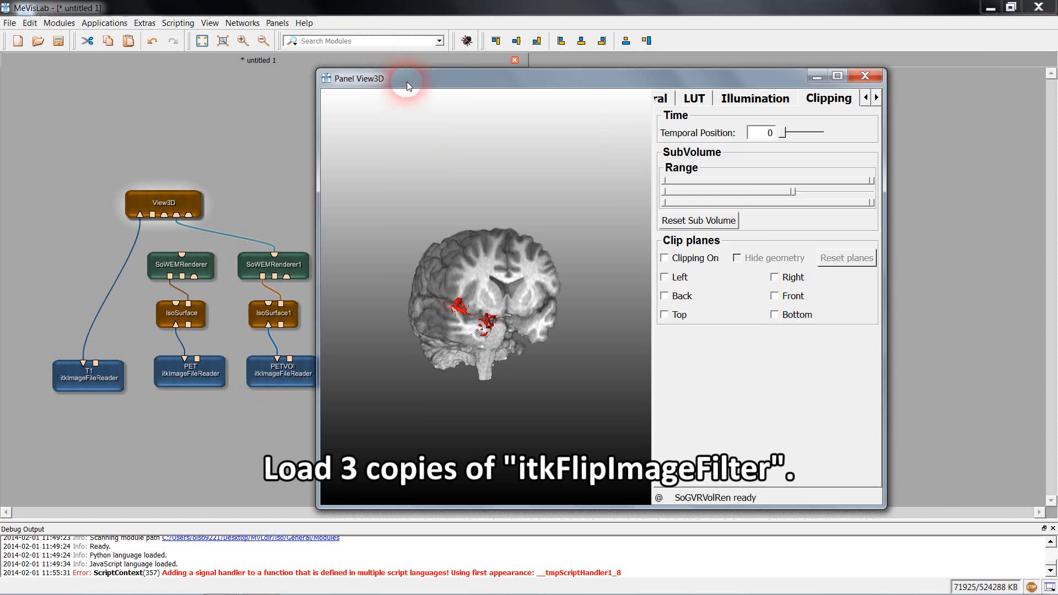
- Move the View3D panel aside and insert the flip filter between the T1 reader and View3D's image input
left_click_drag(406, 80, 641, 75)
left_click_drag(543, 321, 70, 336)
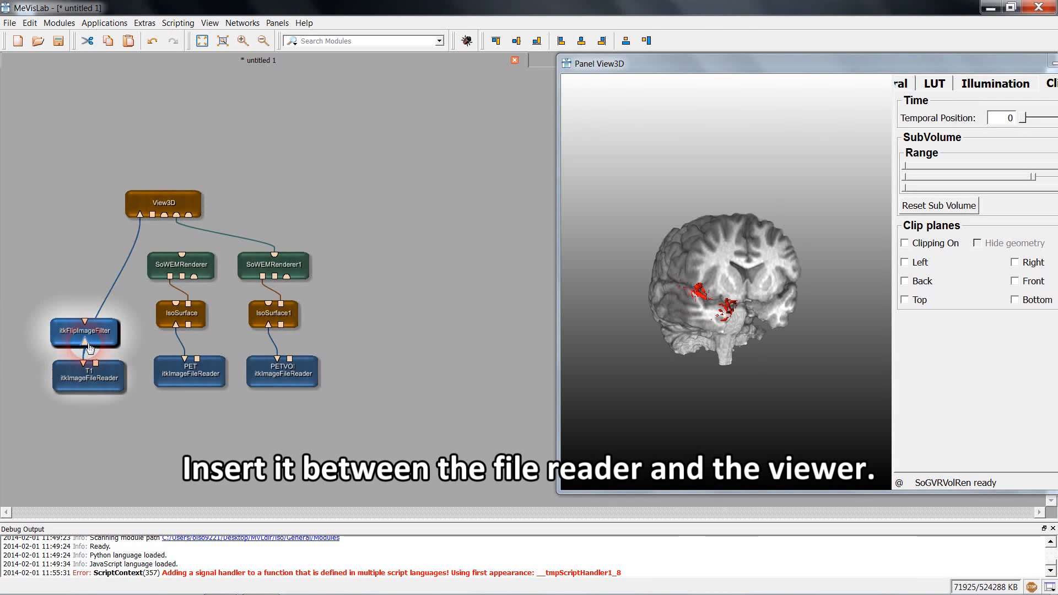
left_click_drag(85, 322, 142, 221)
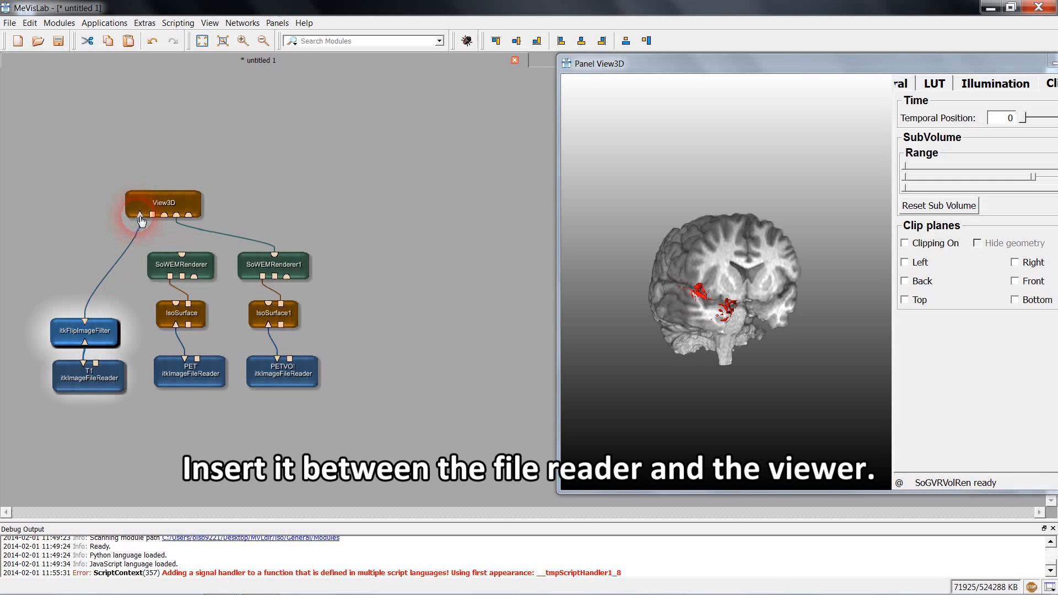
- Set the T1 flip filter's y flip axis to 180 and close its settings
double_click(107, 335)
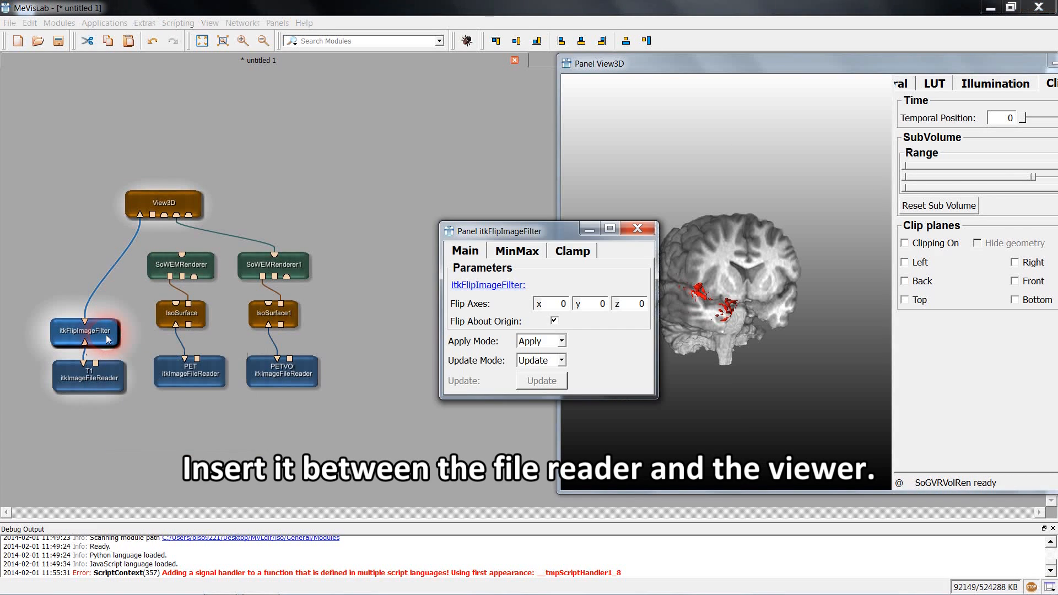
left_click(600, 304)
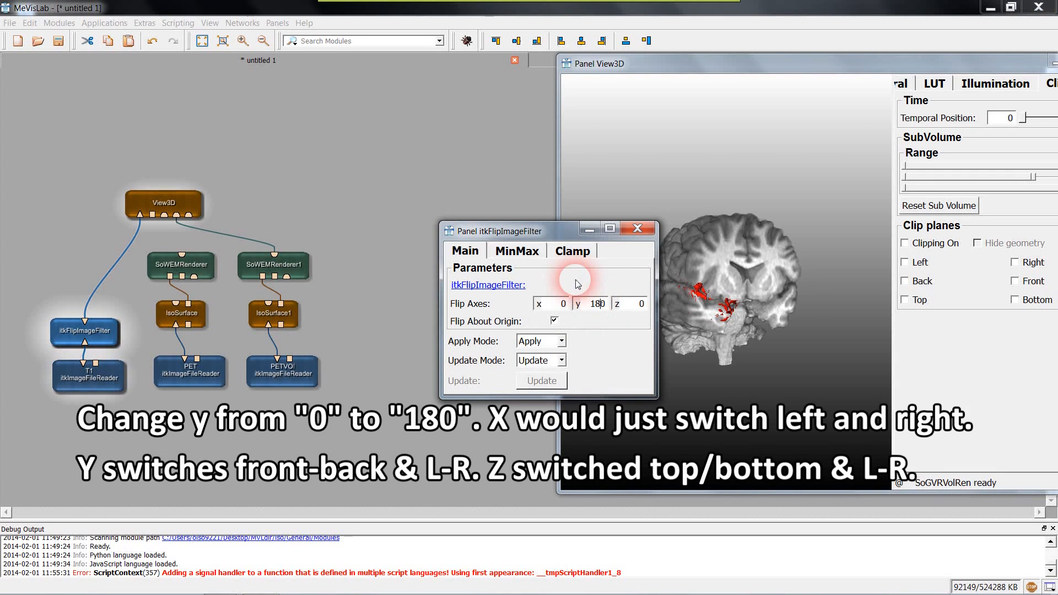
type("18")
key("Return")
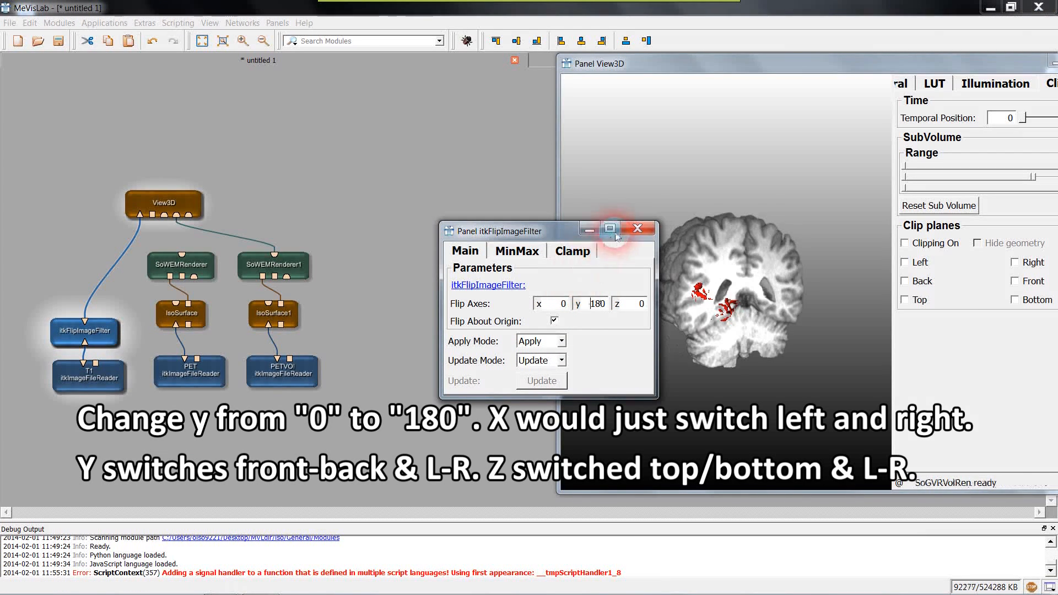
left_click(636, 229)
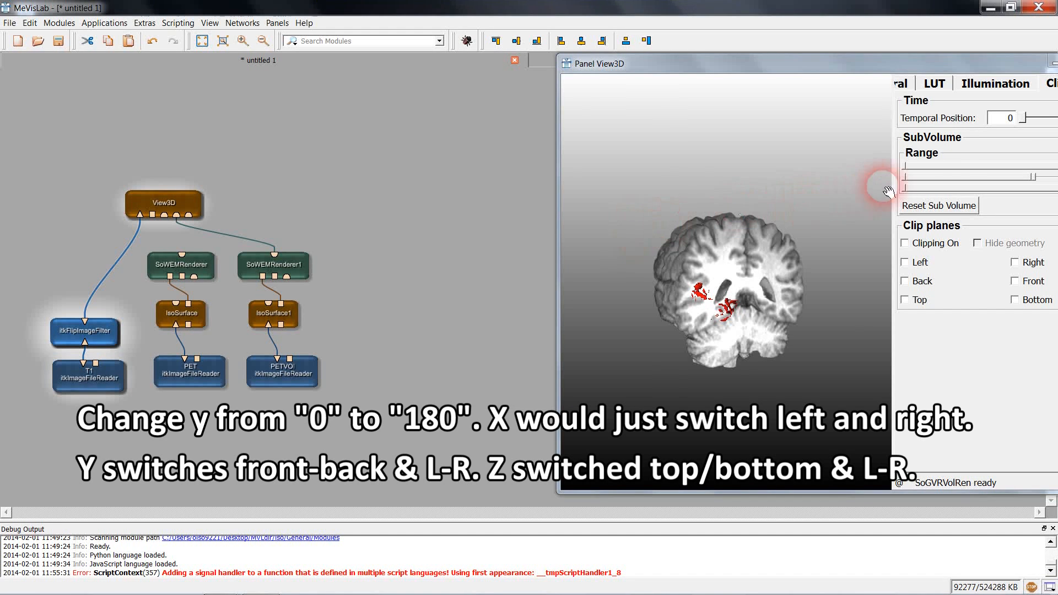
- Adjust the second subvolume range to cut the flipped MRI from its opposite end, and turn the brain to face the cut
left_click_drag(934, 178, 1021, 178)
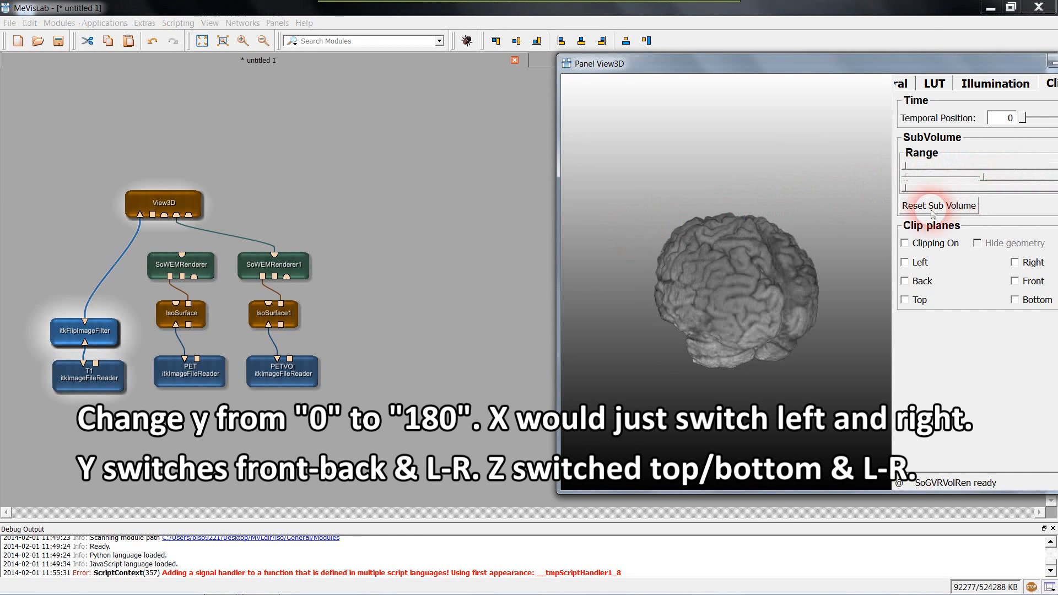
left_click_drag(656, 336, 826, 235)
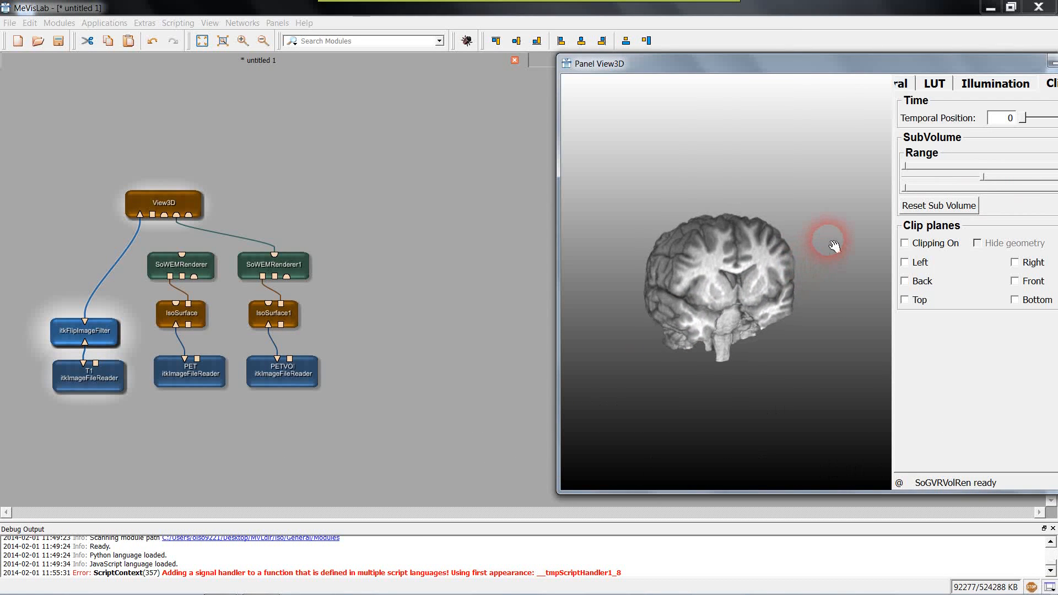
- Duplicate the flip filter twice, placing one copy above the PET reader and the other above the PETVOI reader
left_click(105, 335)
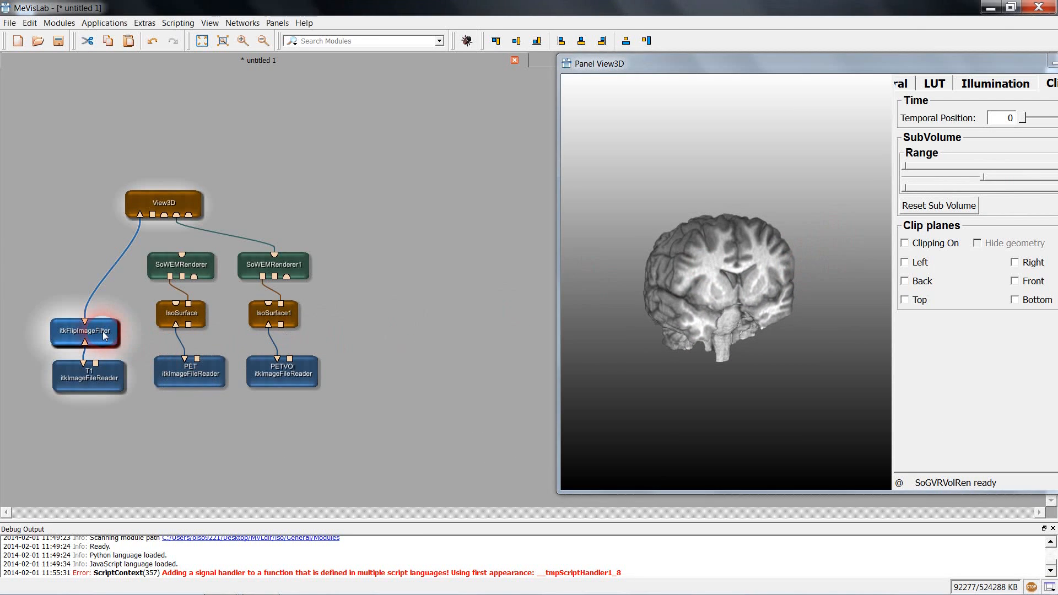
key("ctrl+v")
left_click_drag(507, 295, 185, 347)
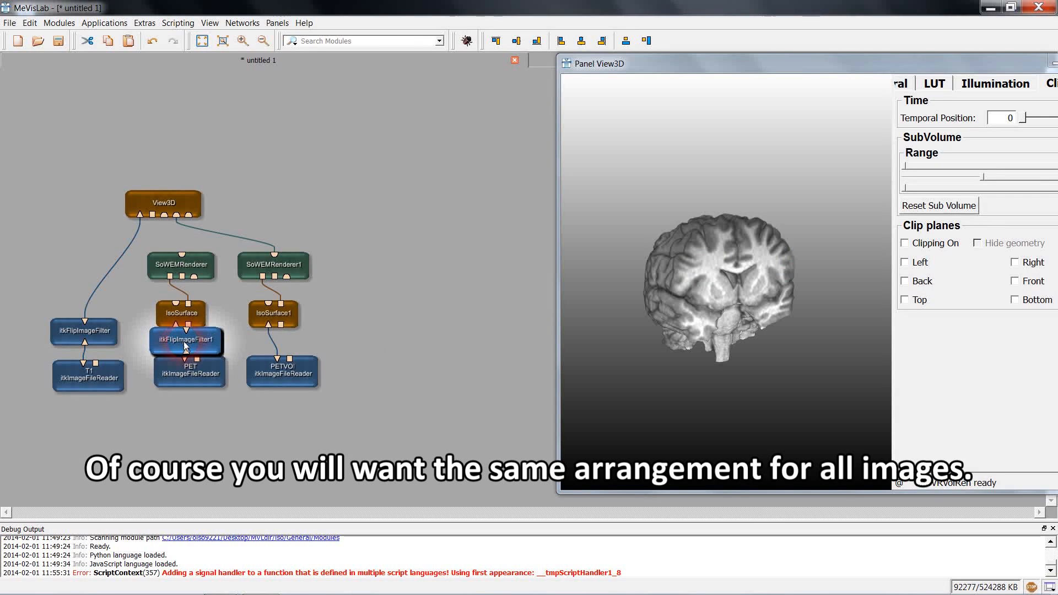
key("ctrl+v")
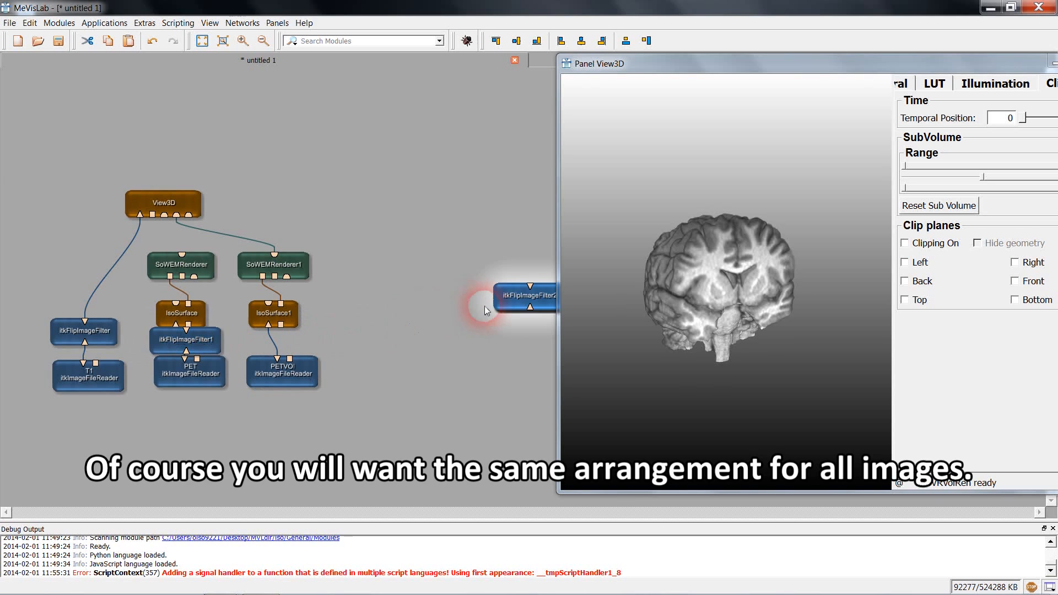
left_click_drag(516, 297, 263, 344)
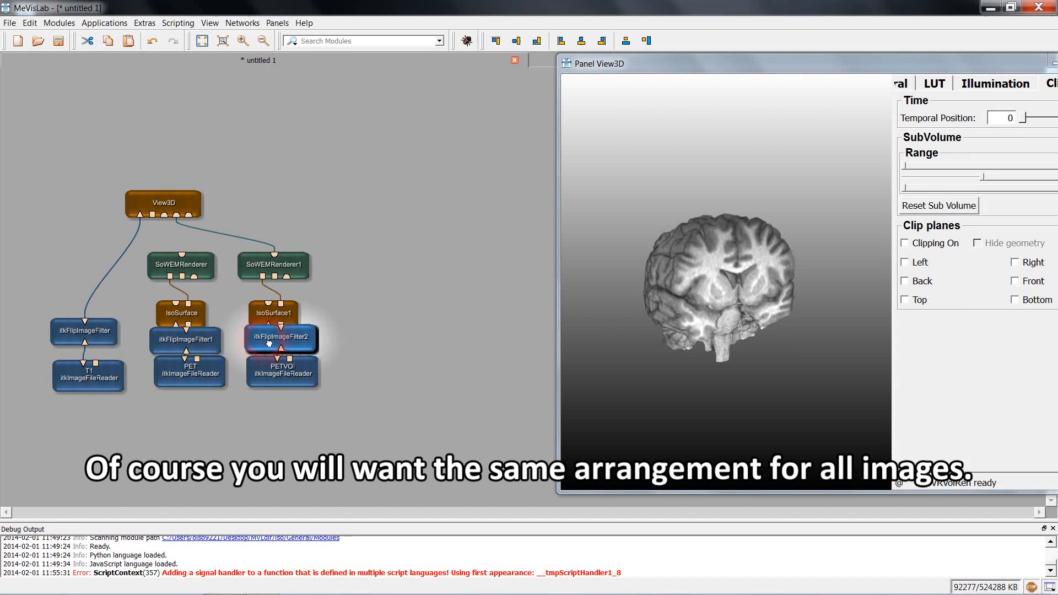
- Move both IsoSurface modules up and route the PET and PETVOI reader outputs through their flip filters into IsoSurface and IsoSurface1
left_click(358, 303)
left_click_drag(361, 300, 177, 317)
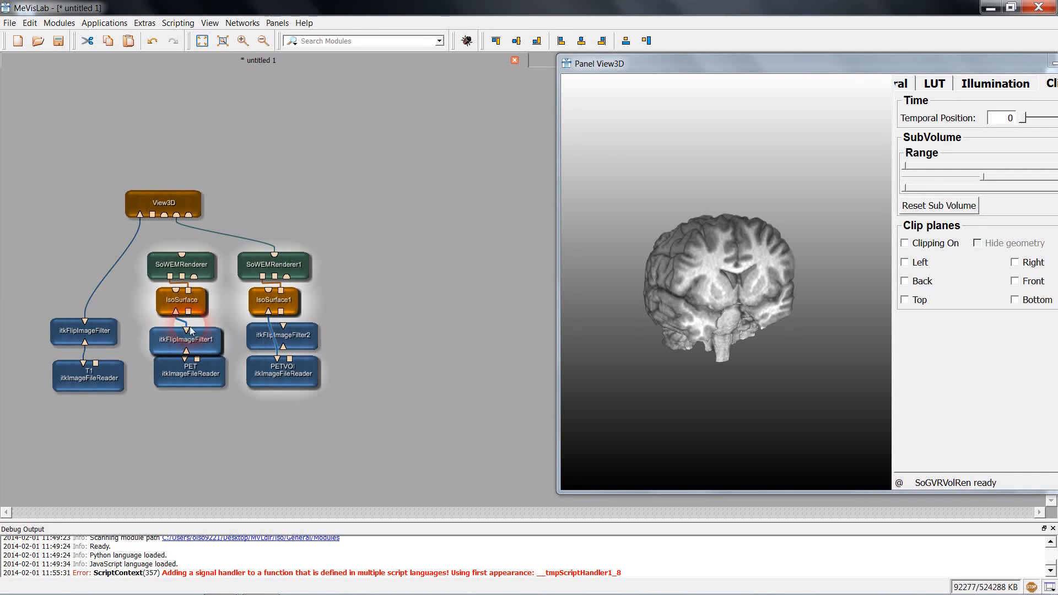
left_click(192, 357)
left_click_drag(185, 359, 187, 352)
left_click(280, 361)
left_click_drag(278, 362, 276, 322)
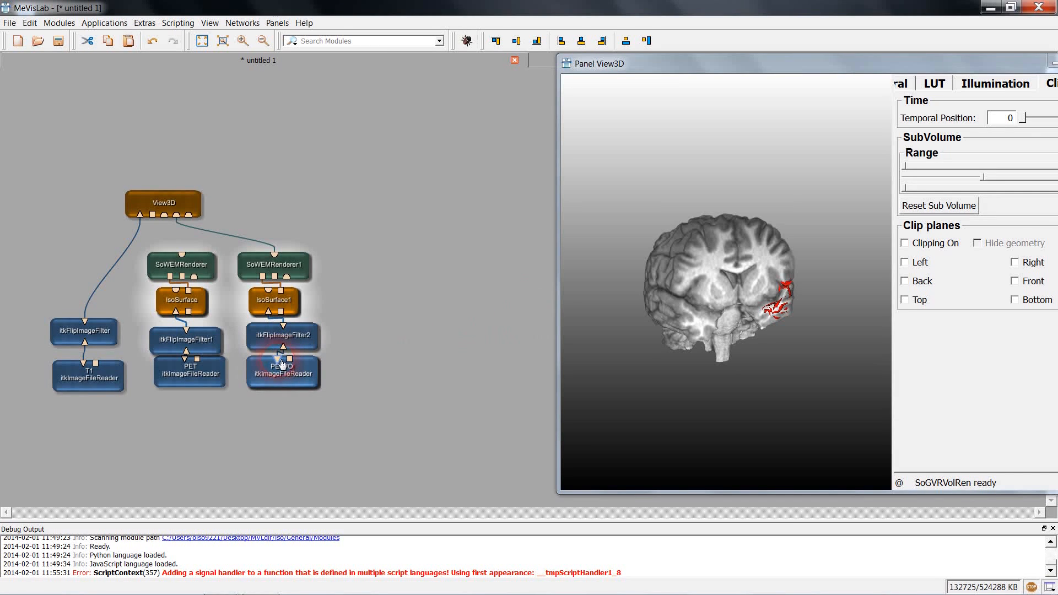
- Raise the lower limit of the first subvolume range to cut the brain sagittally, and turn it to face the cut
left_click_drag(805, 302, 635, 307)
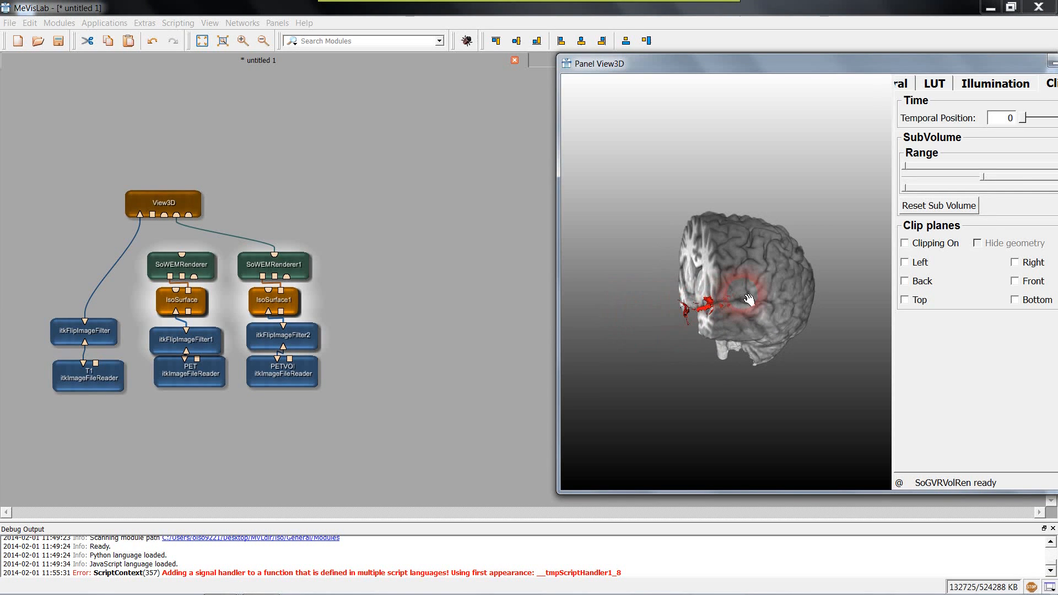
scroll(749, 300, "up", 4)
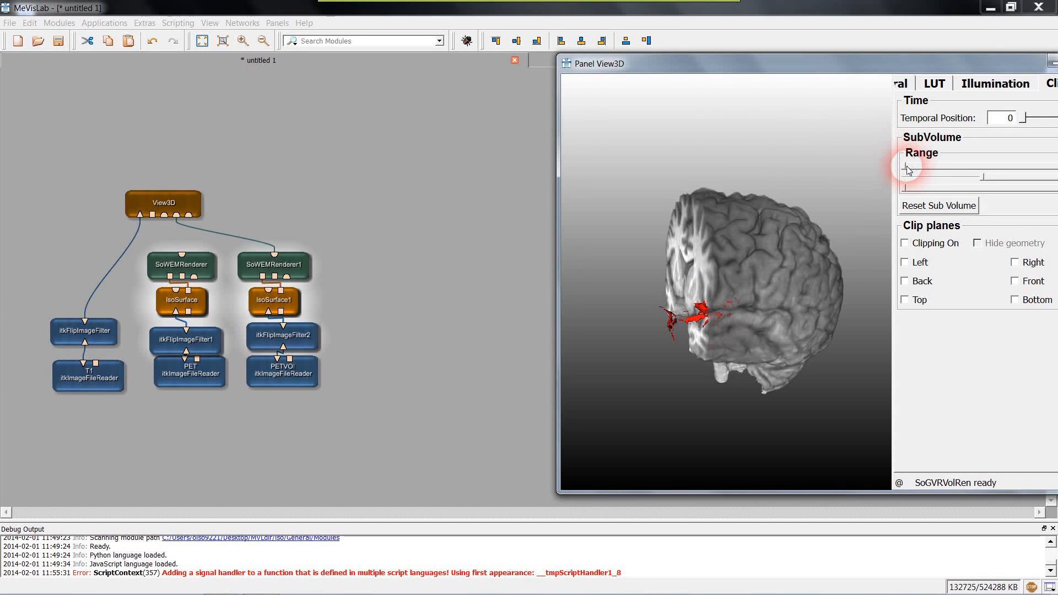
left_click_drag(905, 170, 1040, 171)
left_click_drag(685, 361, 837, 203)
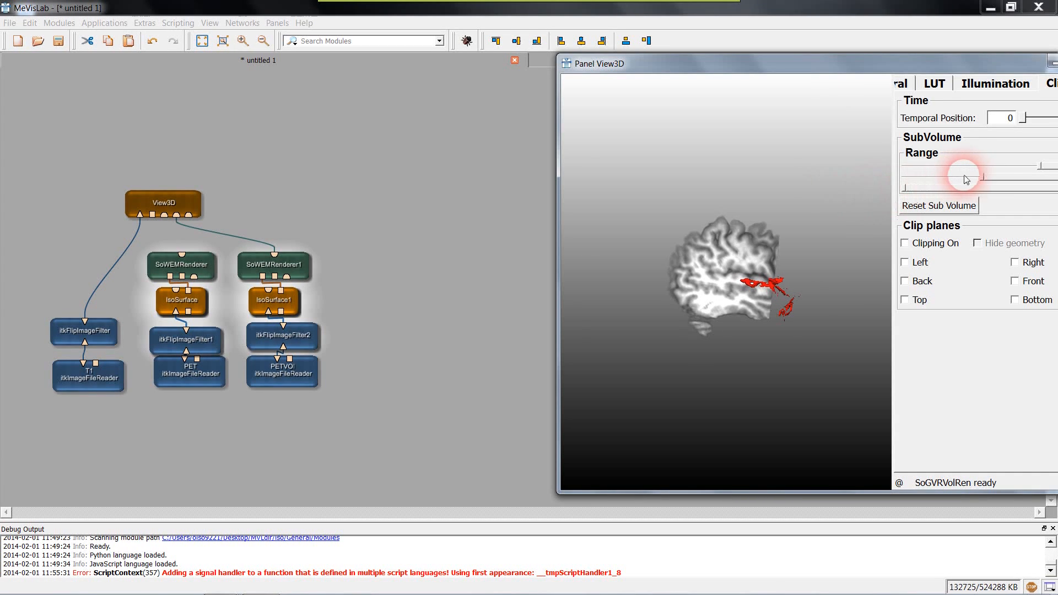
- Restore the second subvolume range to its full extent and cut the first range slightly from its upper end instead, exposing the red region
left_click_drag(984, 179, 905, 178)
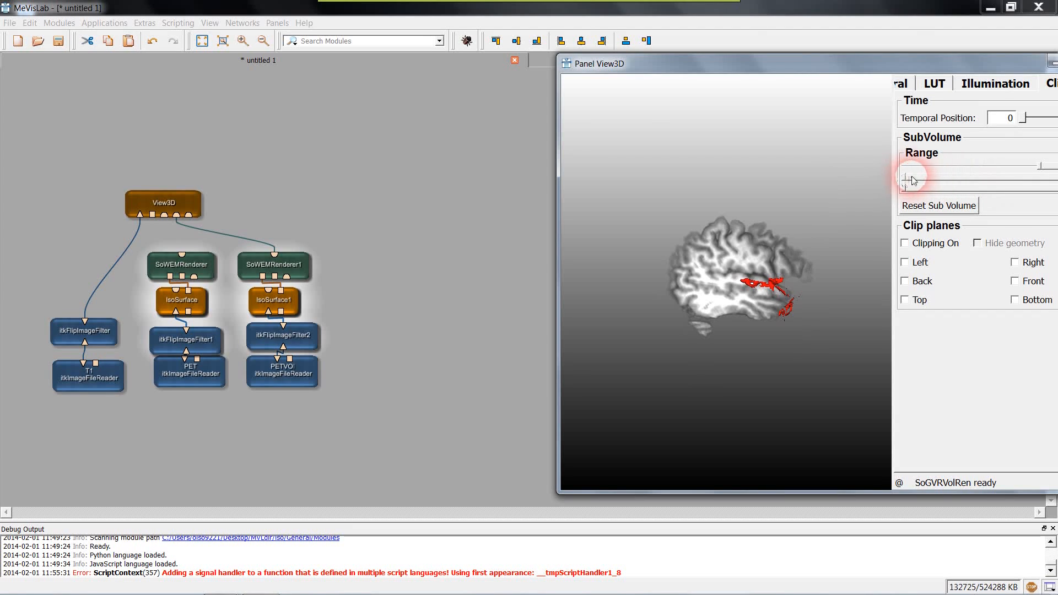
left_click_drag(1049, 169, 903, 172)
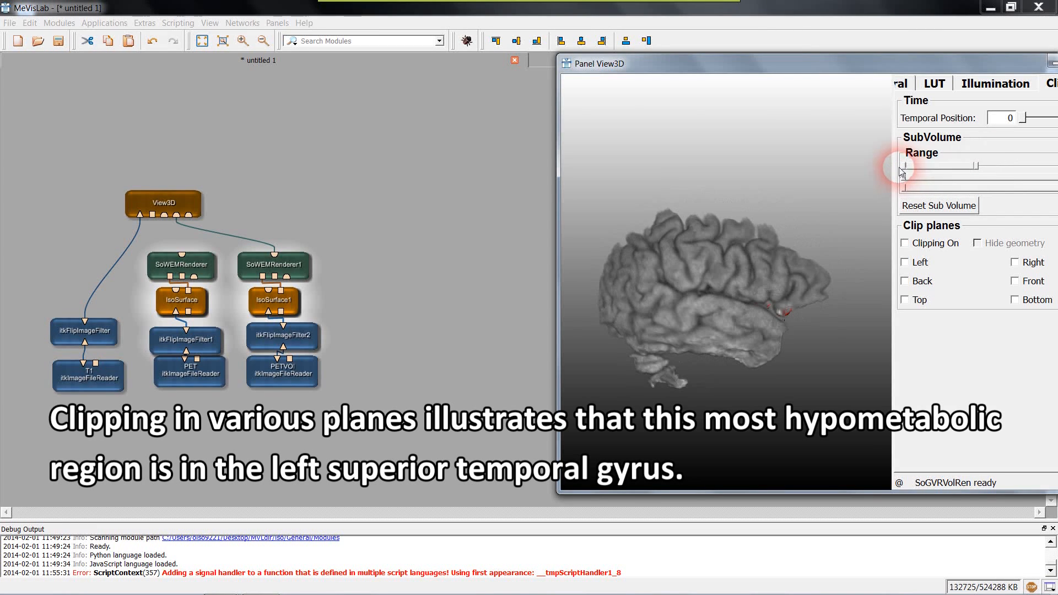
left_click_drag(821, 349, 622, 278)
left_click_drag(975, 166, 1049, 173)
left_click_drag(1045, 171, 1048, 172)
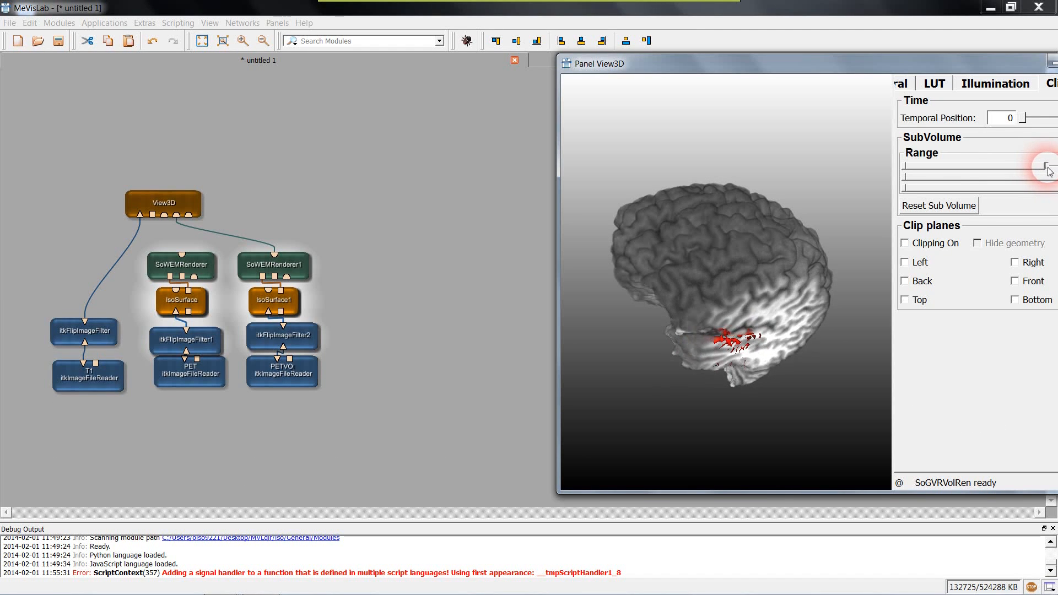
- Restore the first subvolume range and lower the third range's upper limit to cut the brain axially at the red region, facing the cut
left_click_drag(874, 366, 849, 245)
left_click_drag(1014, 64, 908, 68)
left_click_drag(938, 169, 908, 216)
left_click_drag(619, 182, 601, 306)
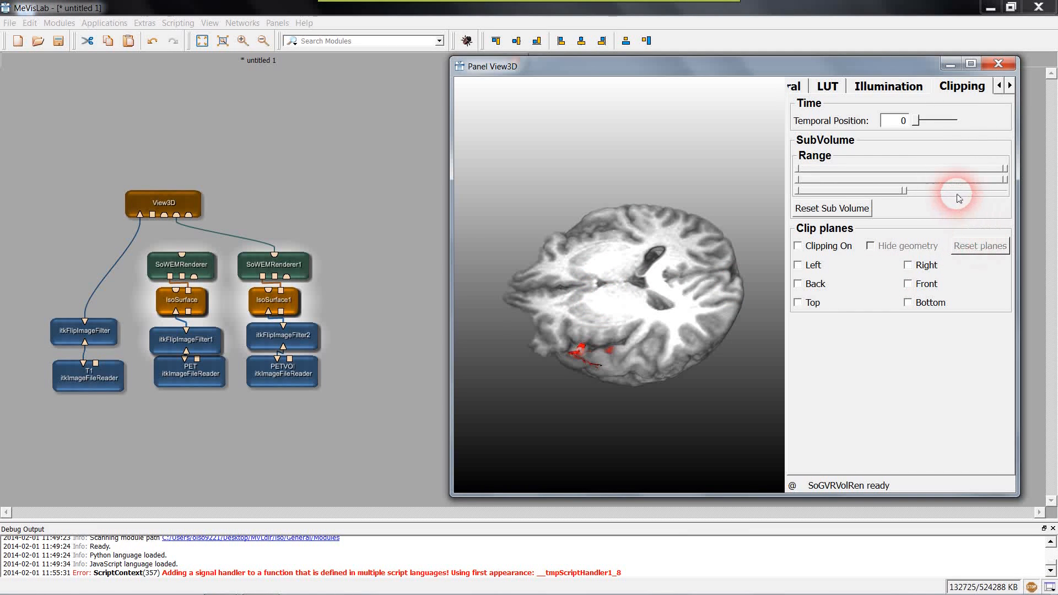
left_click_drag(904, 191, 906, 196)
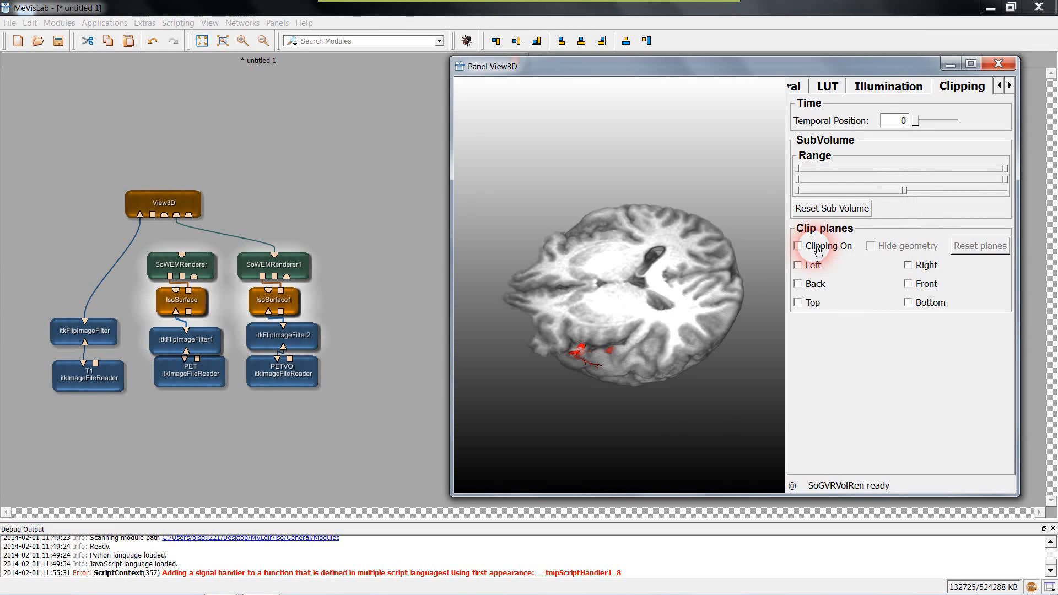
- Save the network as MevisLab-SA in the SA folder on the Desktop, replacing the existing file
left_click(58, 41)
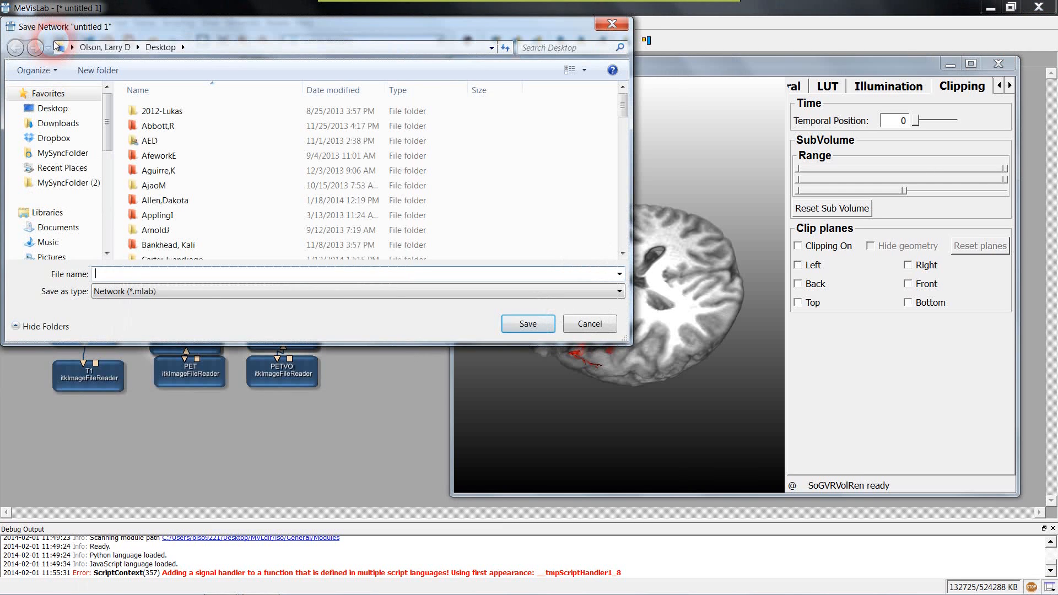
left_click(52, 108)
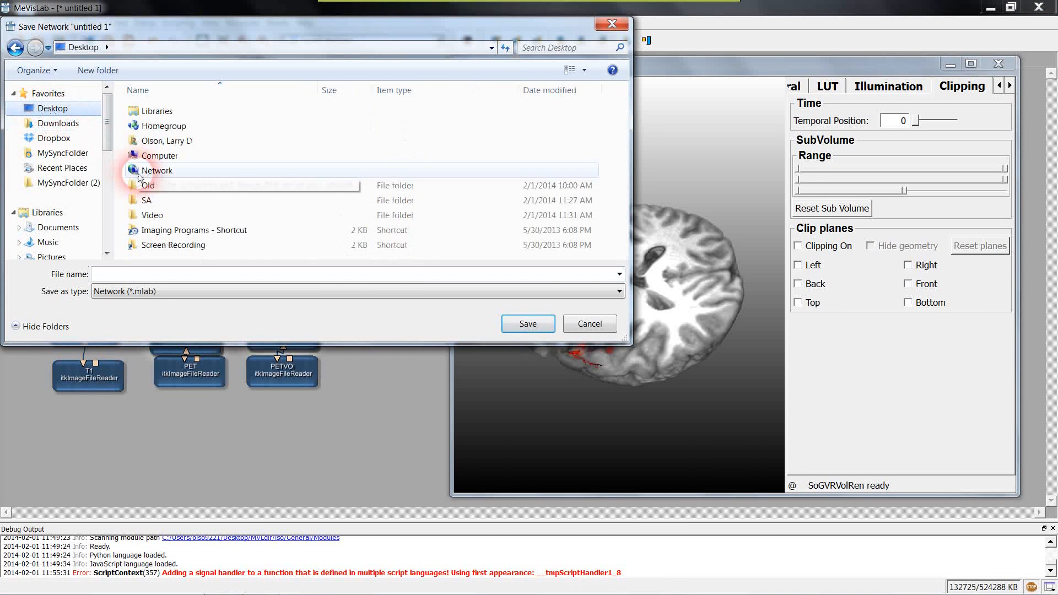
double_click(147, 201)
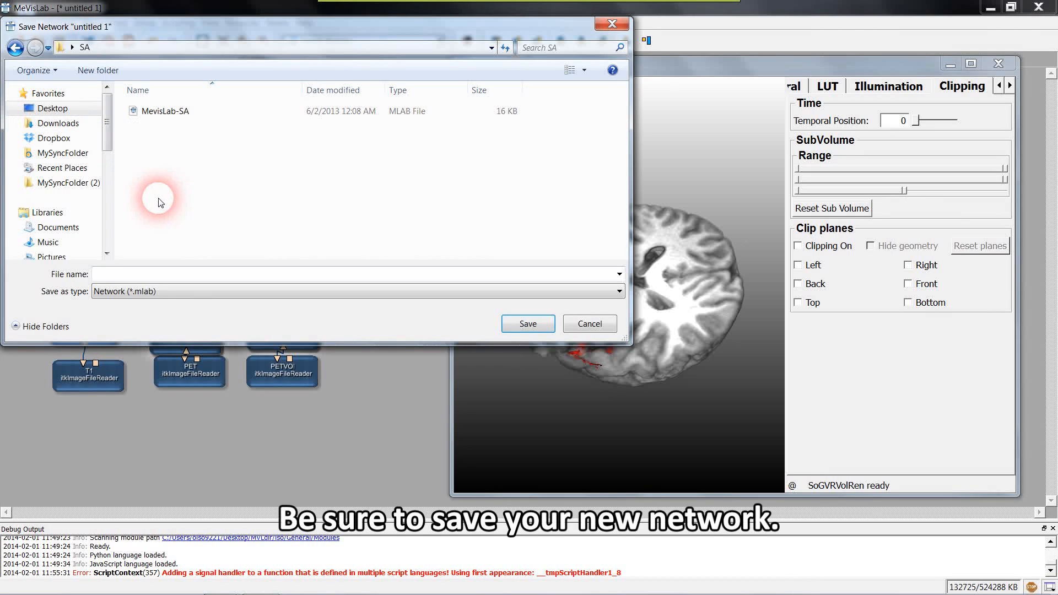
double_click(157, 112)
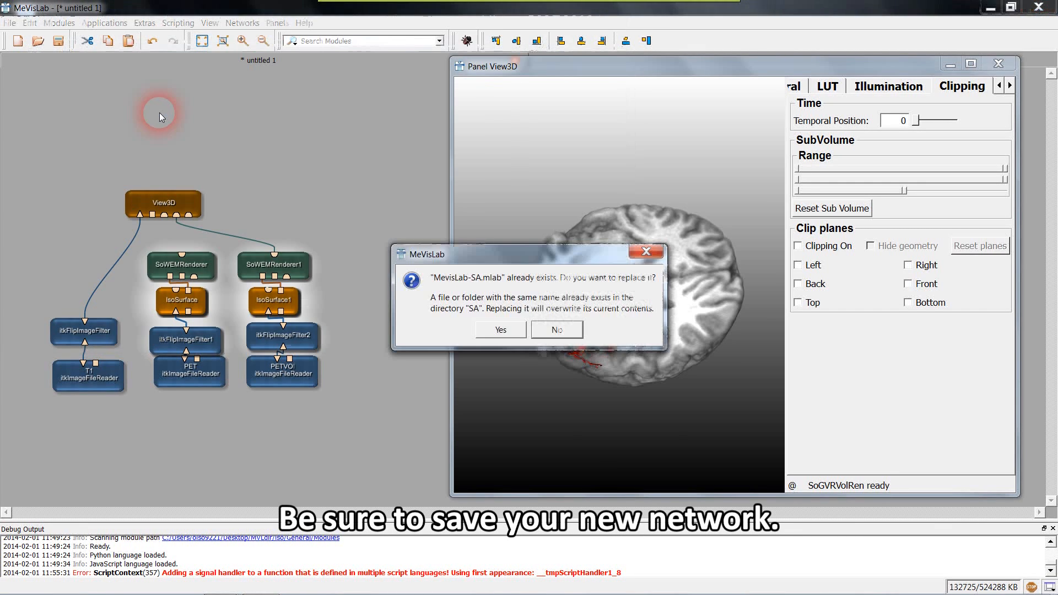
left_click(498, 330)
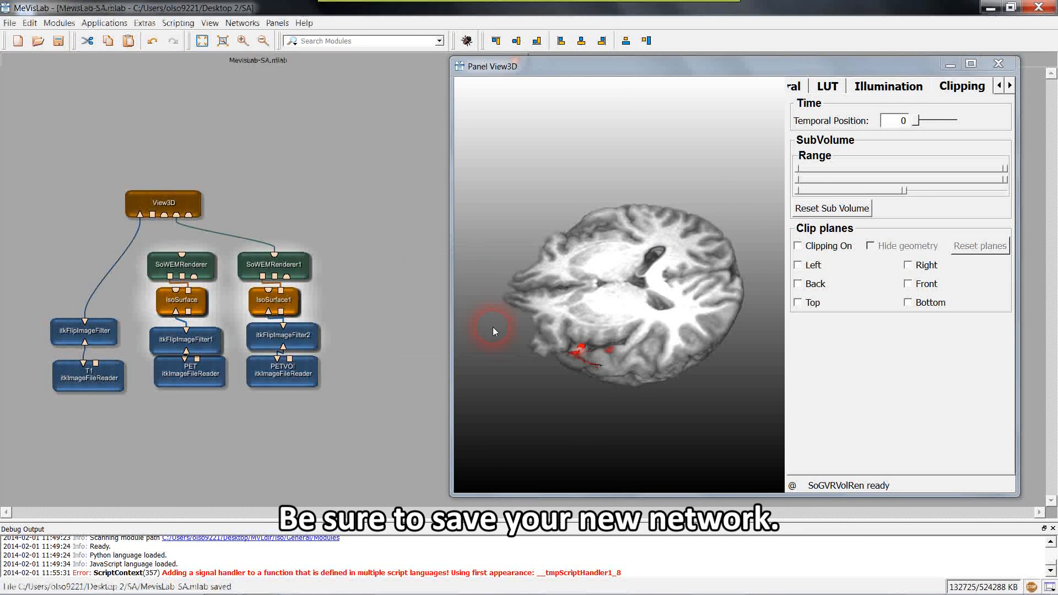